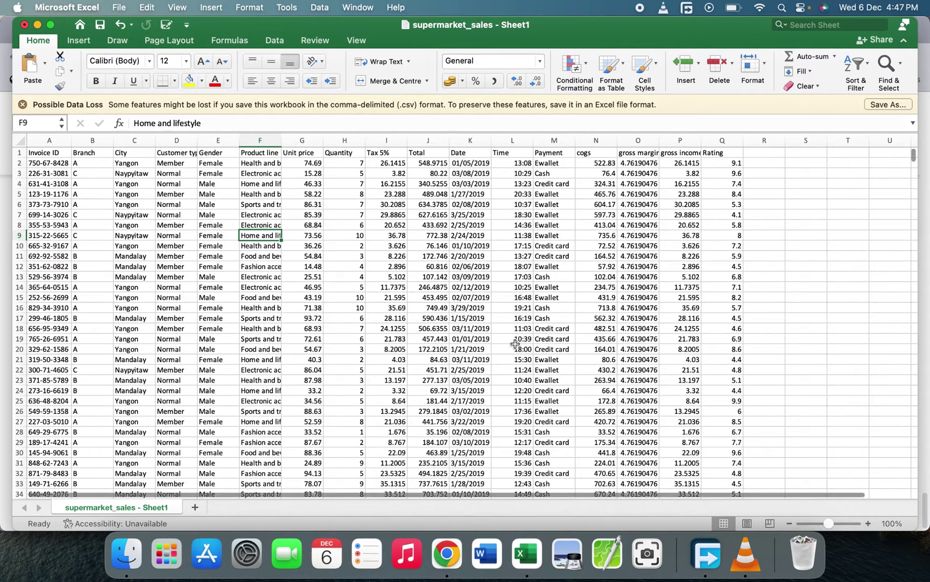
Check the entry counts of the Invoice ID column and the header row in the supermarket_sales sheet.
left_click(302, 340)
left_click(47, 140)
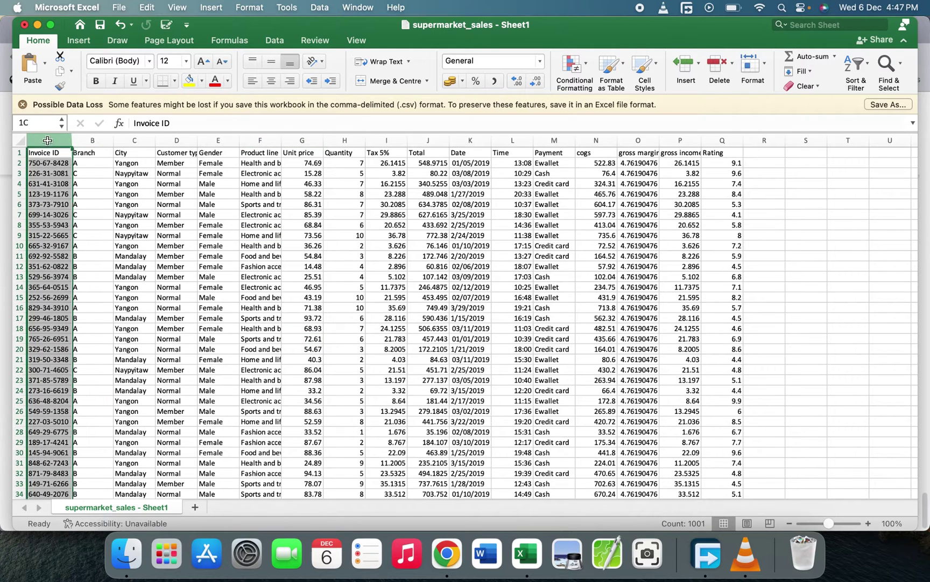
left_click(114, 183)
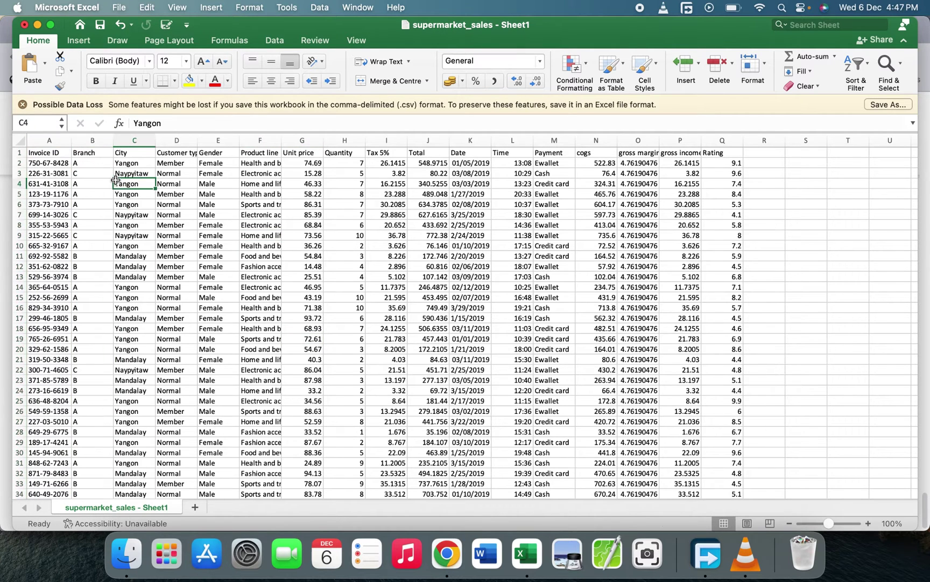
left_click(20, 152)
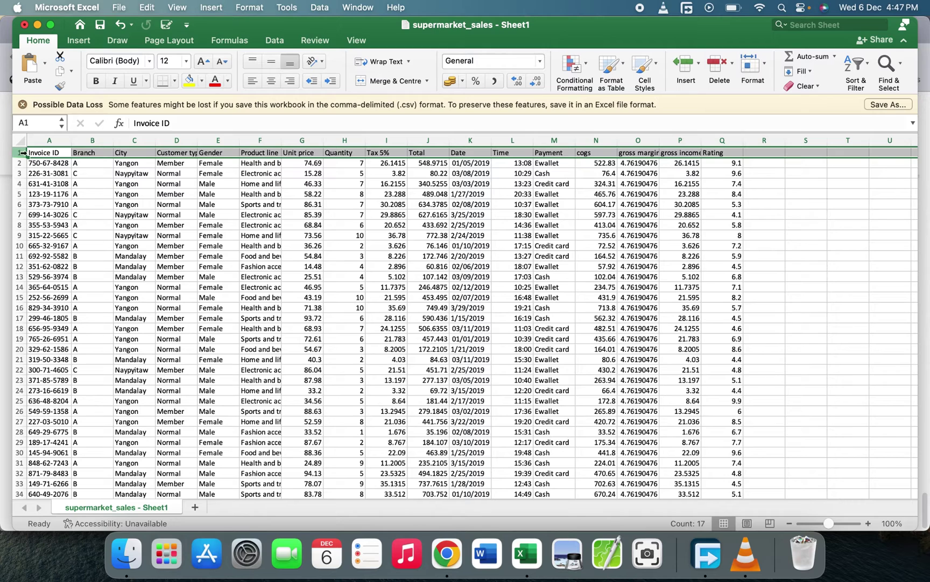
left_click(368, 327)
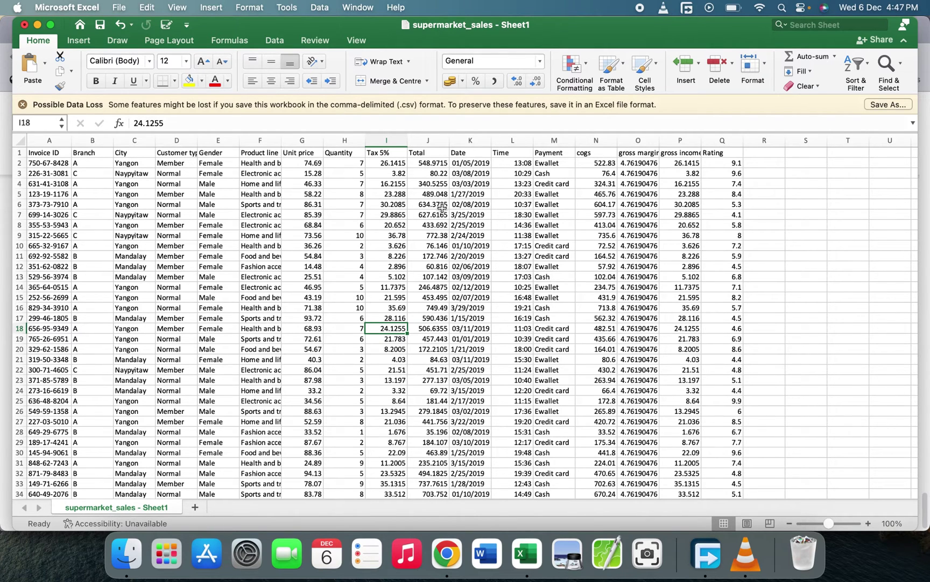
left_click(316, 283)
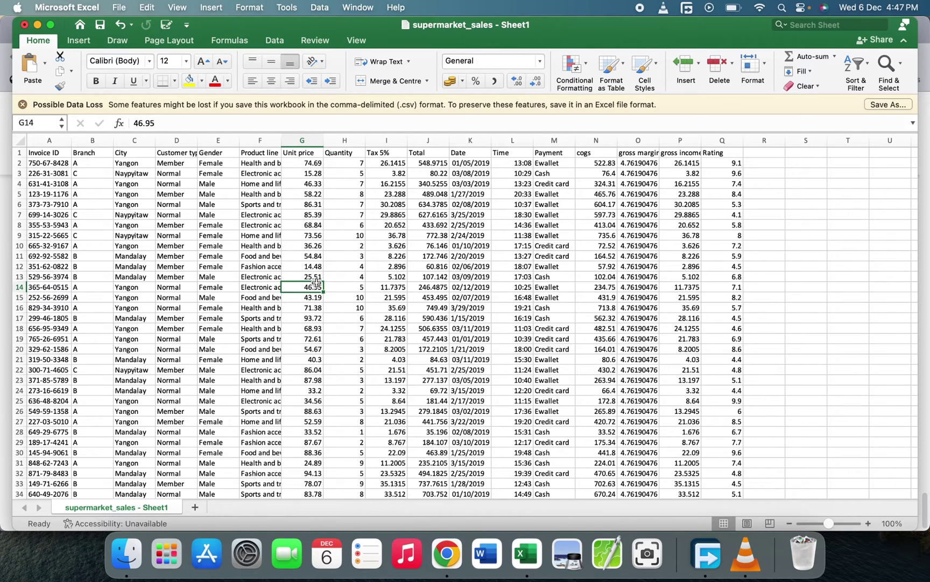
Copy the entire supermarket sales table, including the header row.
left_click(63, 165)
key("super+a")
key("super+c")
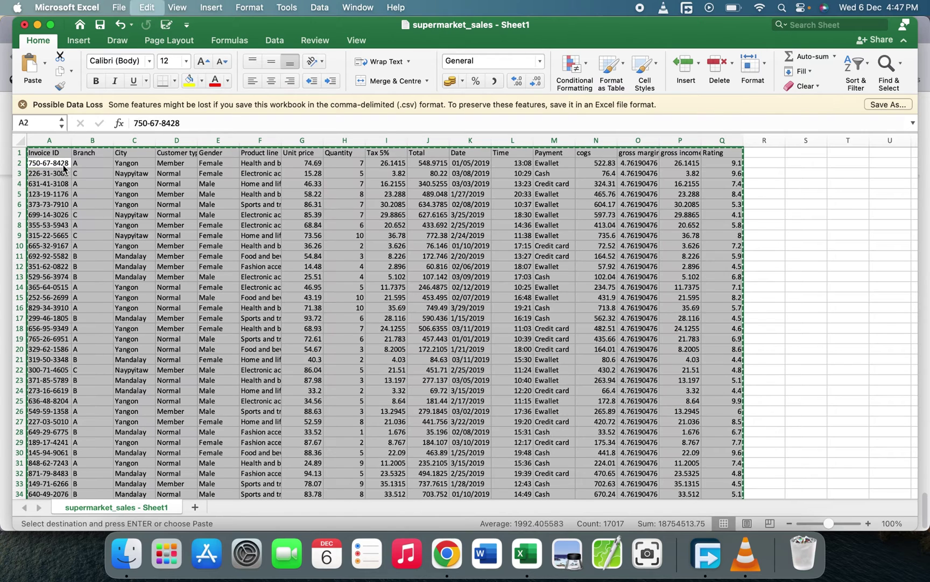
Switch to Google Sheets in Chrome, create a blank spreadsheet and paste the copied sales data starting at A1.
left_click(447, 552)
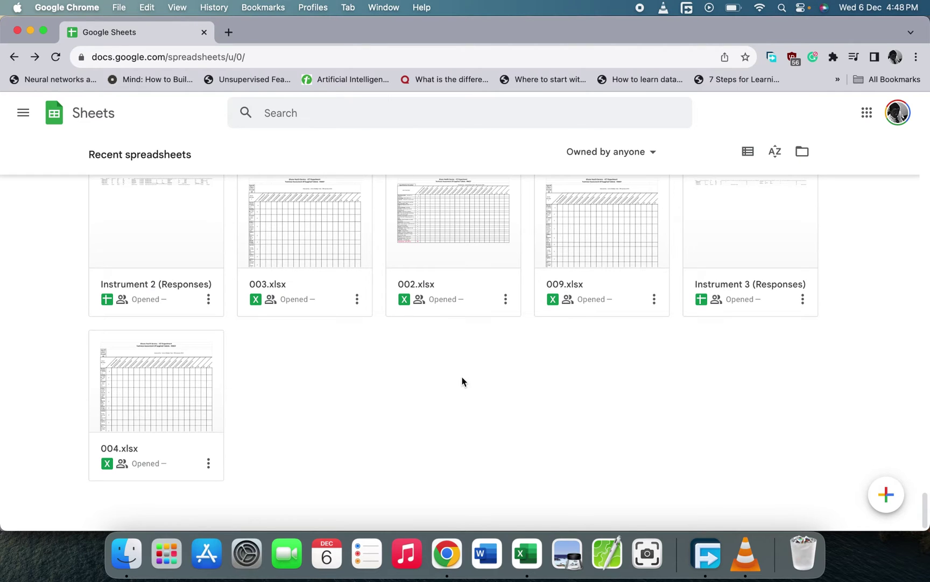
left_click(894, 495)
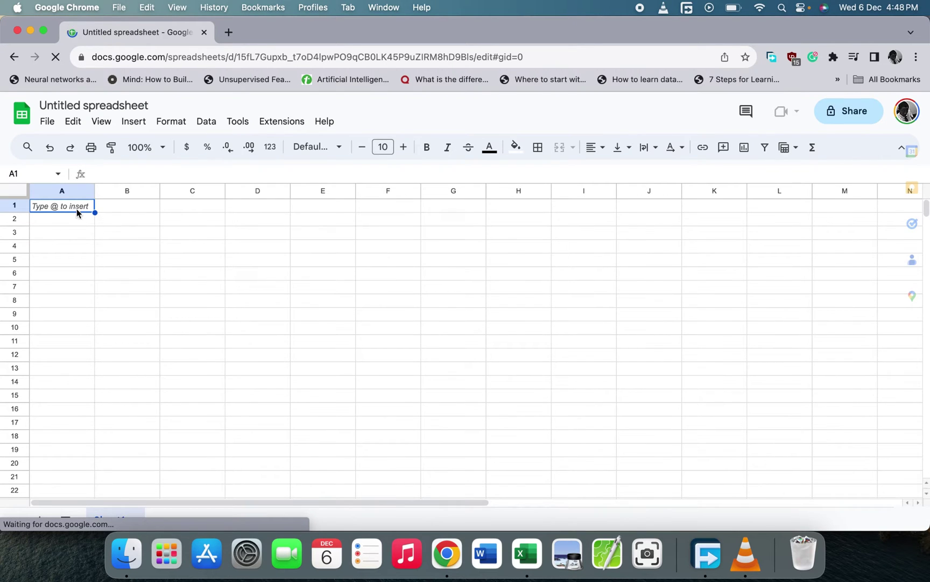
key("super+v")
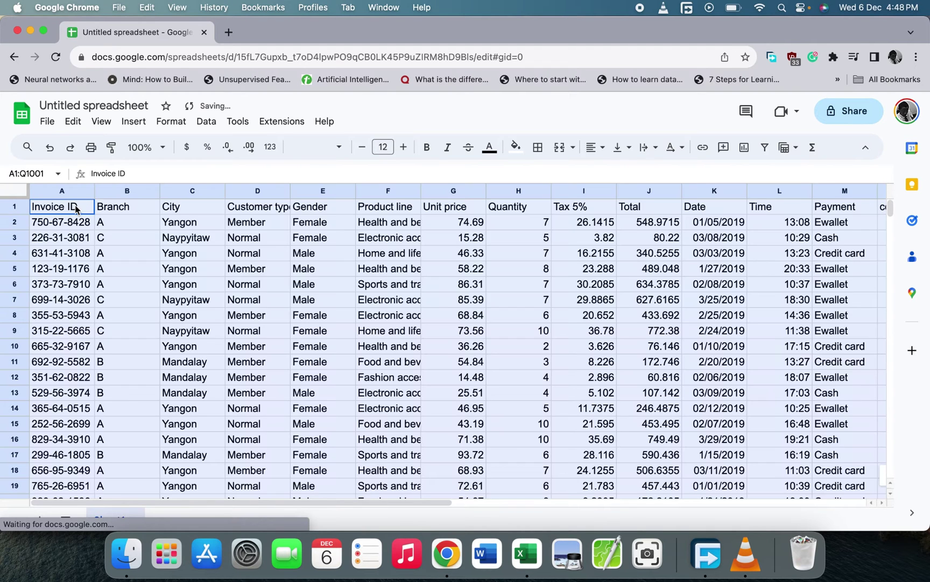
Check the pasted columns and the entry counts of the Invoice ID column and the header row.
left_click(122, 243)
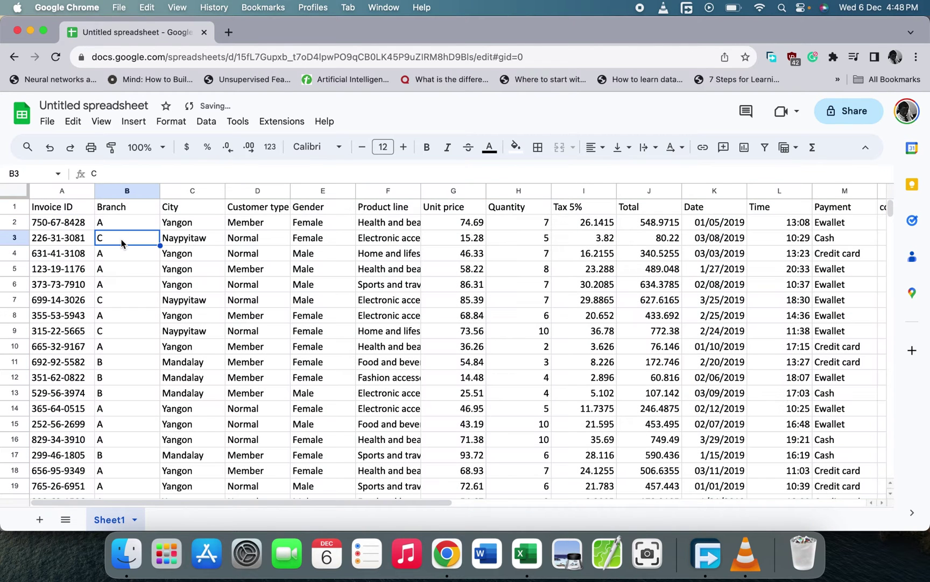
scroll(241, 294, "right", 2)
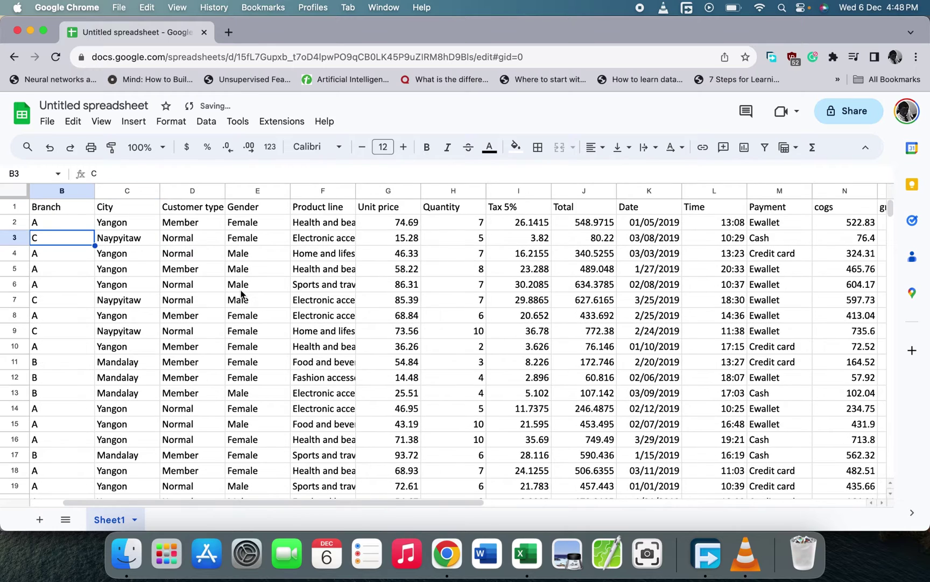
scroll(241, 294, "left", 2)
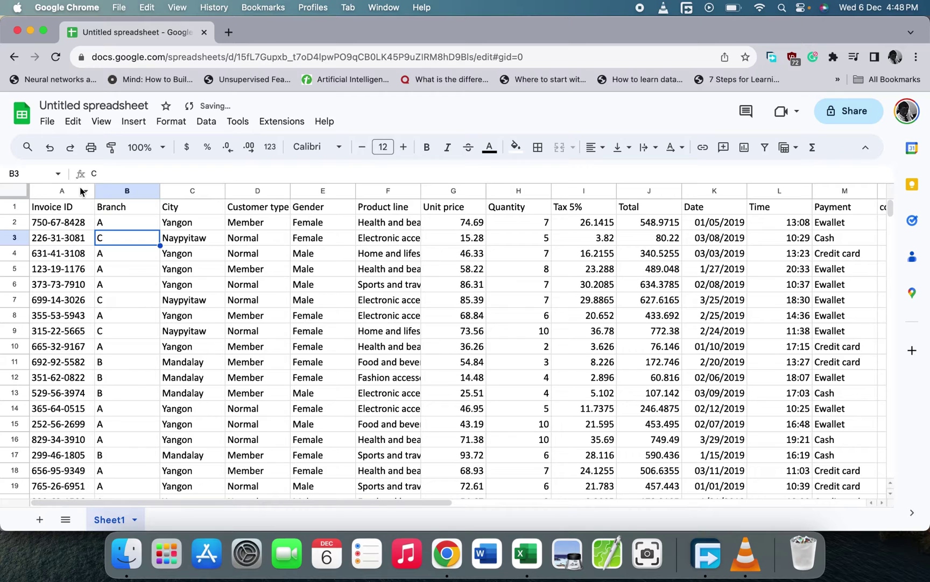
left_click(64, 192)
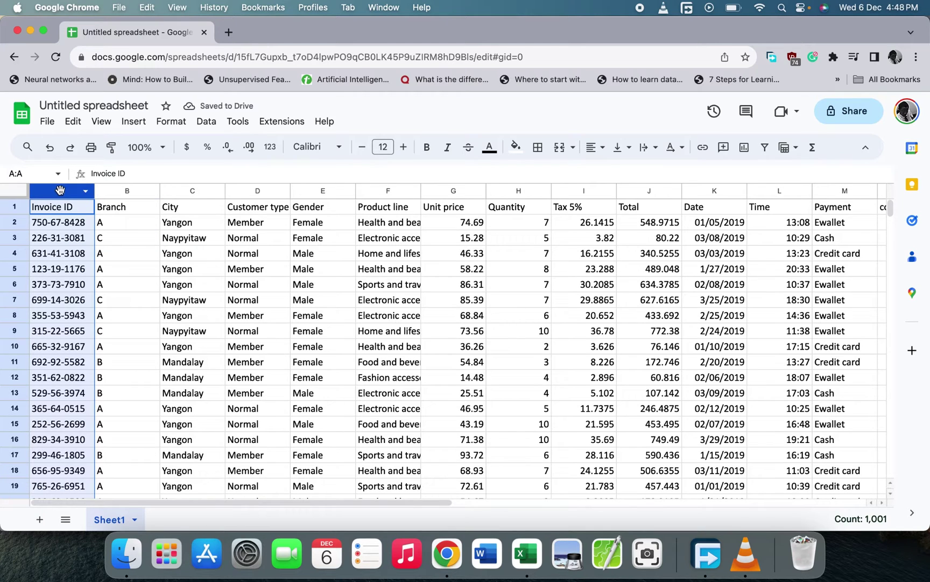
left_click(8, 206)
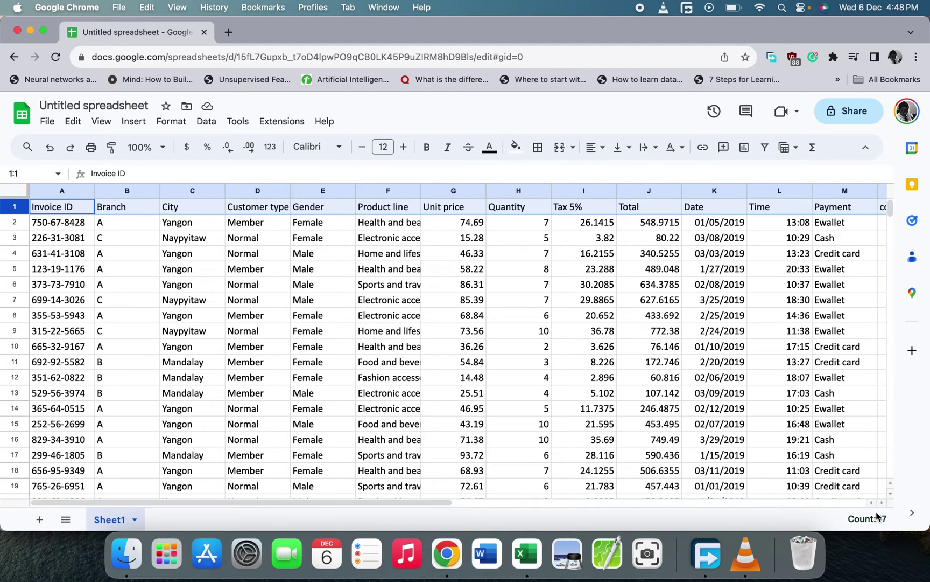
left_click(337, 331)
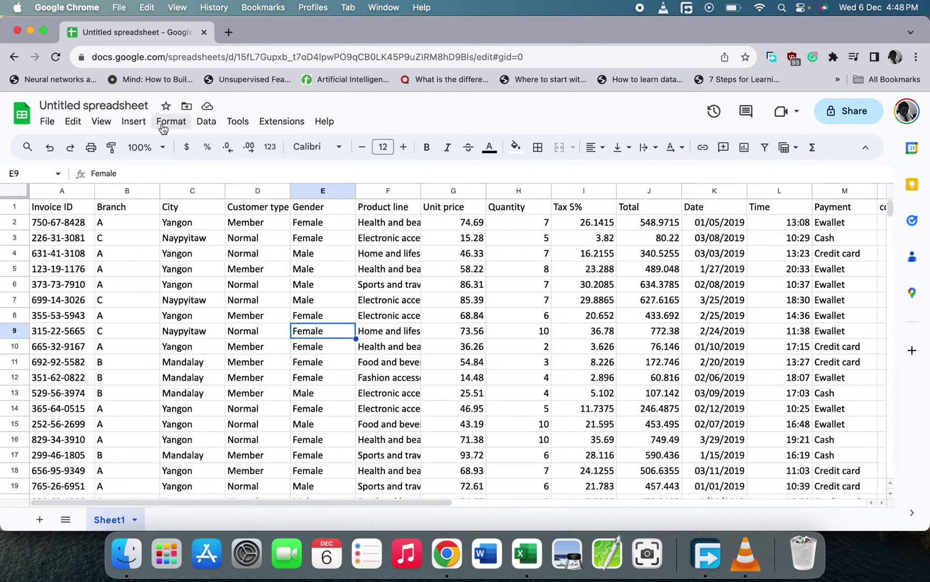
Rename the untitled spreadsheet as SupermarketSales.
left_click(125, 107)
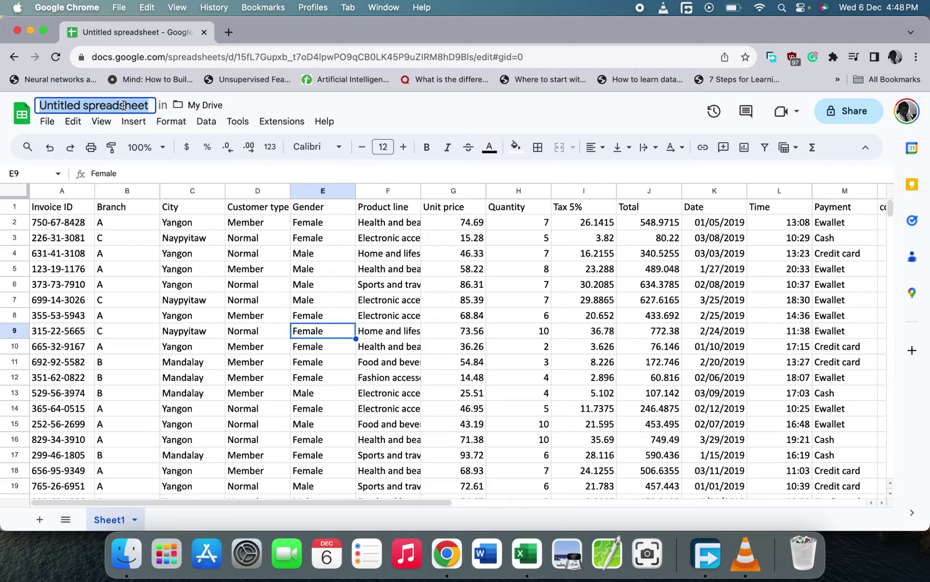
type("Superm")
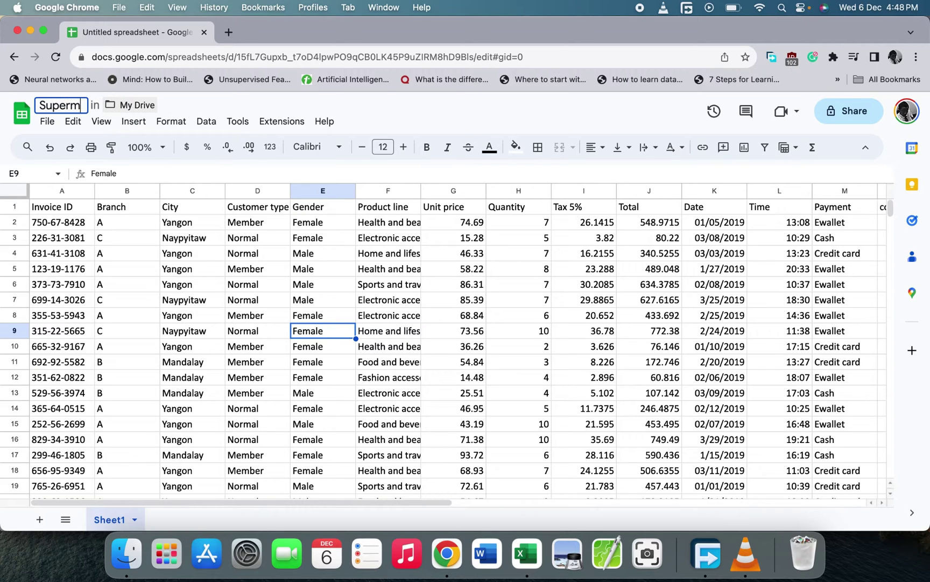
type("arke")
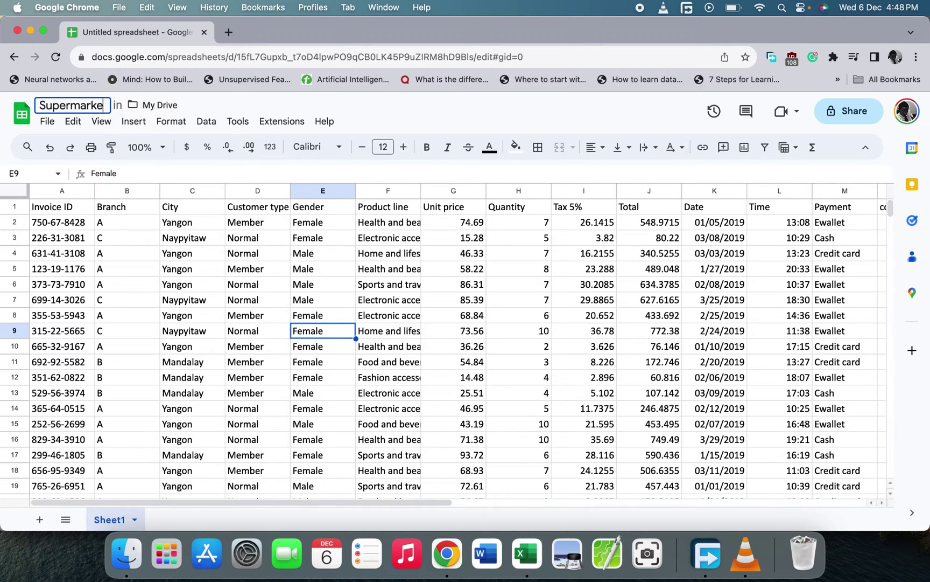
type("tSales")
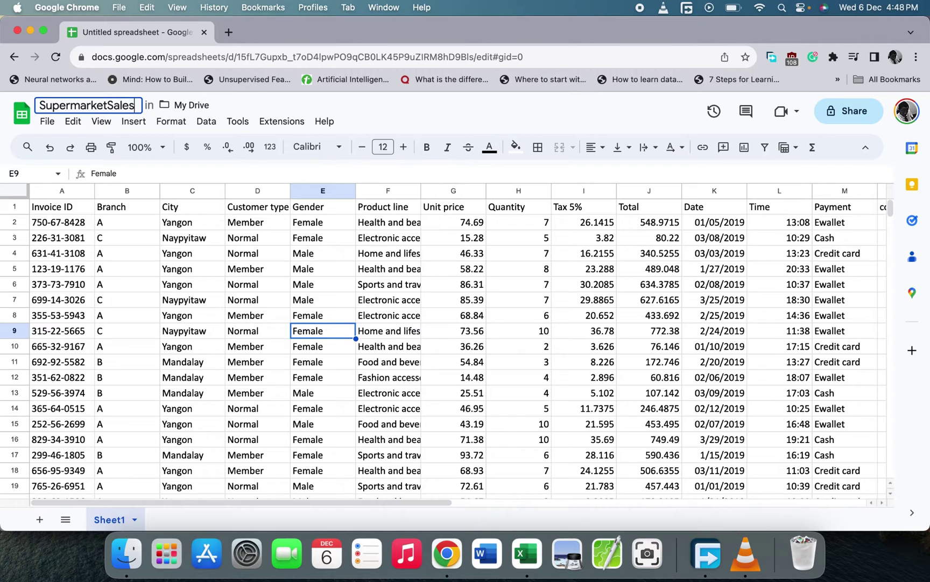
key("Return")
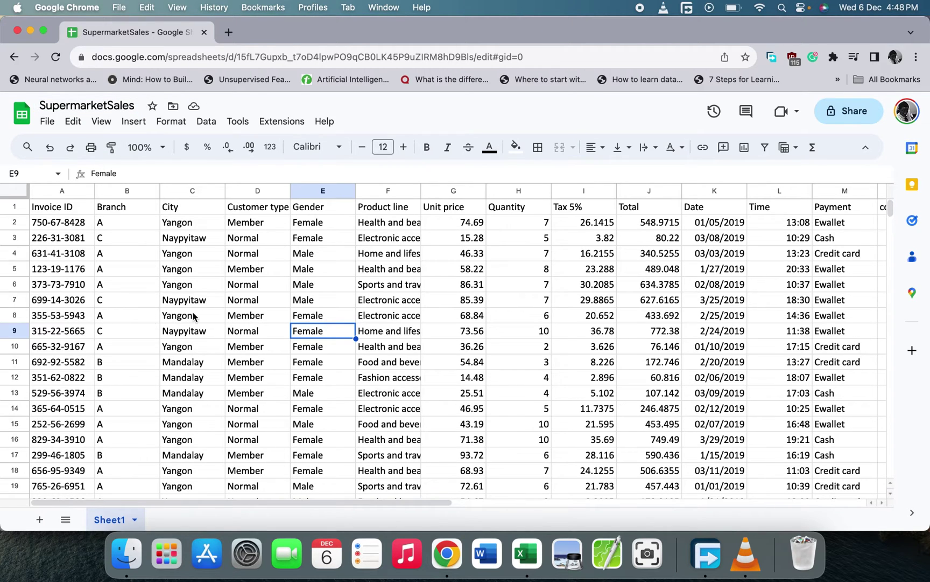
left_click(153, 318)
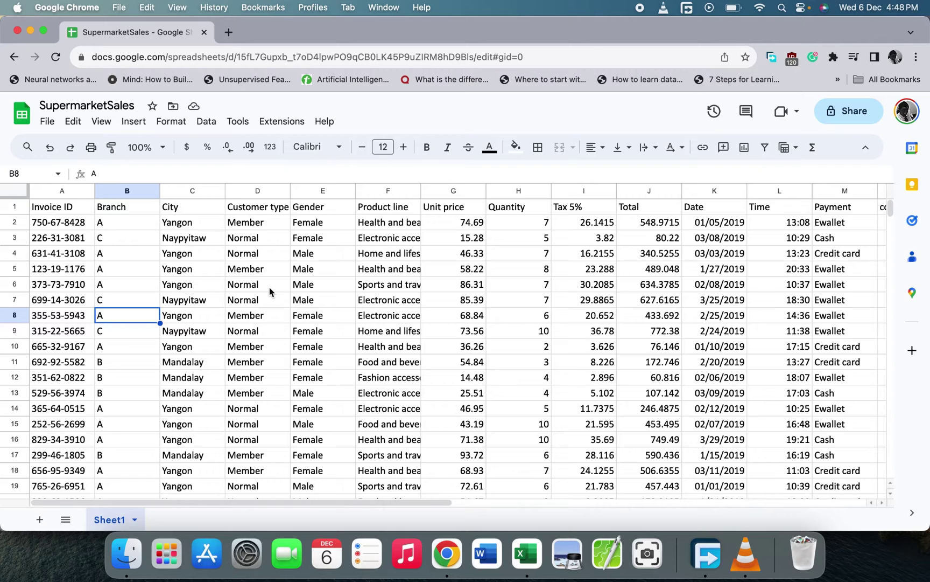
Open Google in a new browser tab and search for "google looker studio".
left_click(230, 33)
type("go")
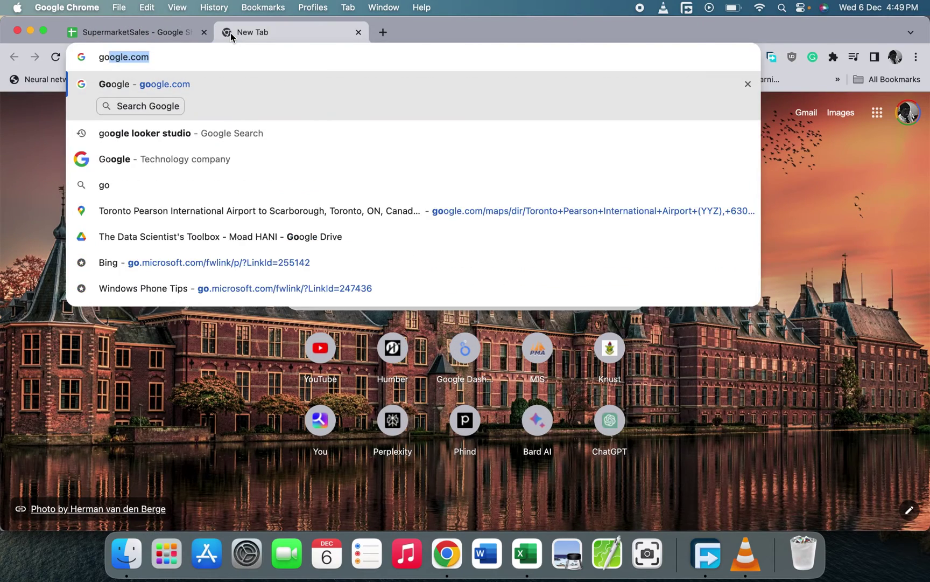
key("Return")
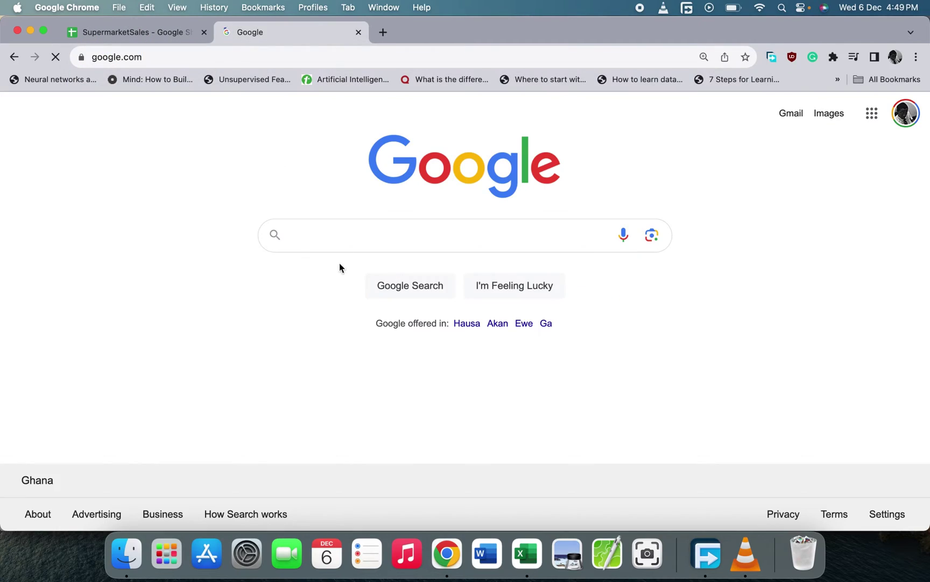
type("goog")
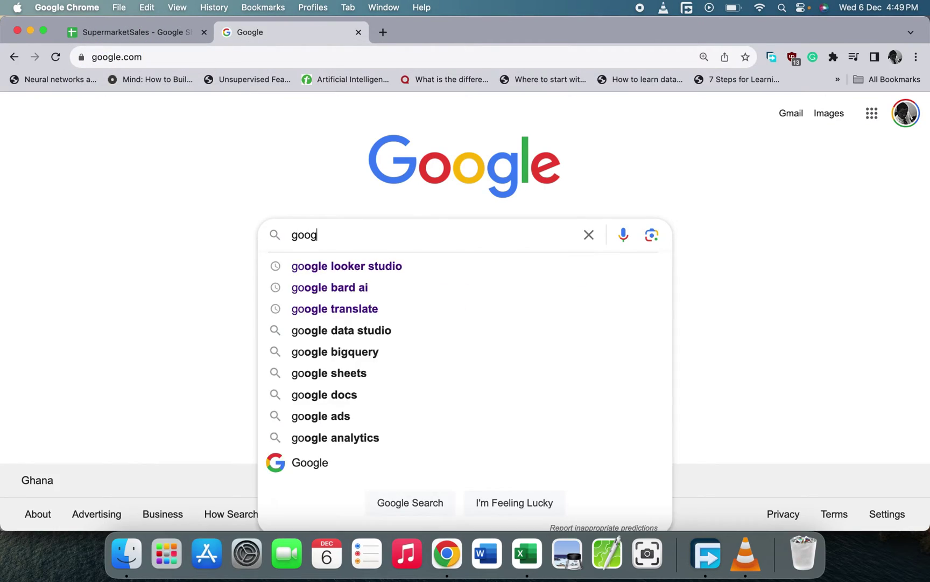
type("le lo")
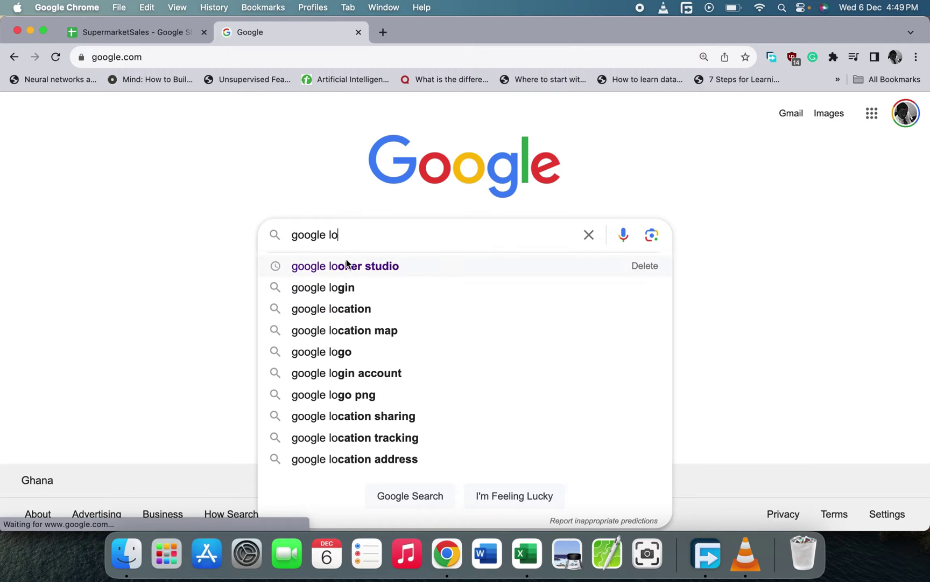
left_click(350, 266)
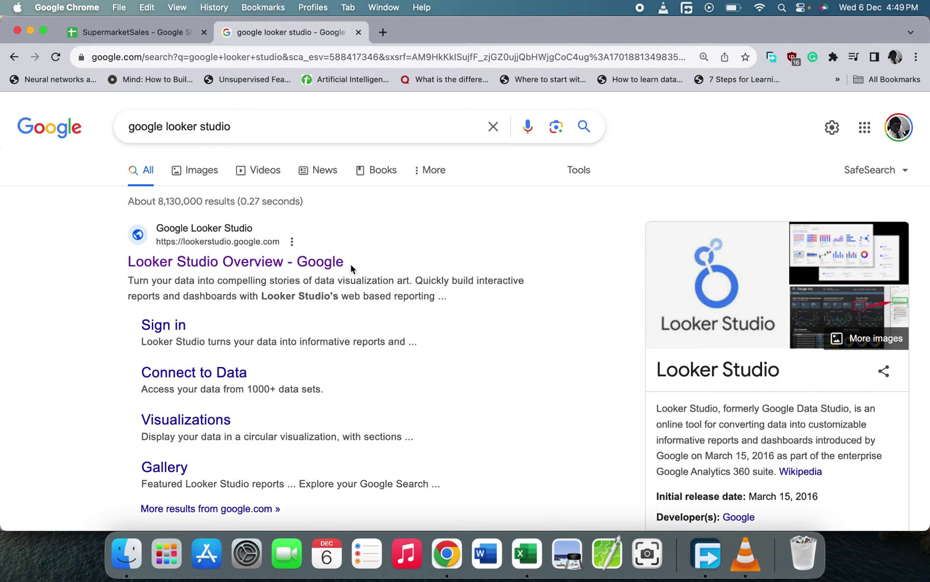
Open Looker Studio from its overview search result and start creating a new data source.
left_click(276, 264)
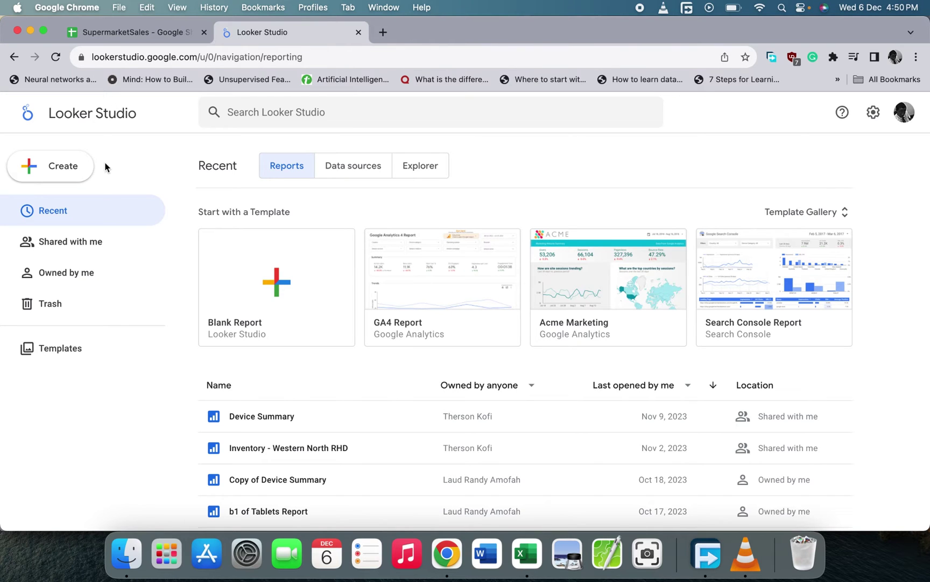
left_click(56, 167)
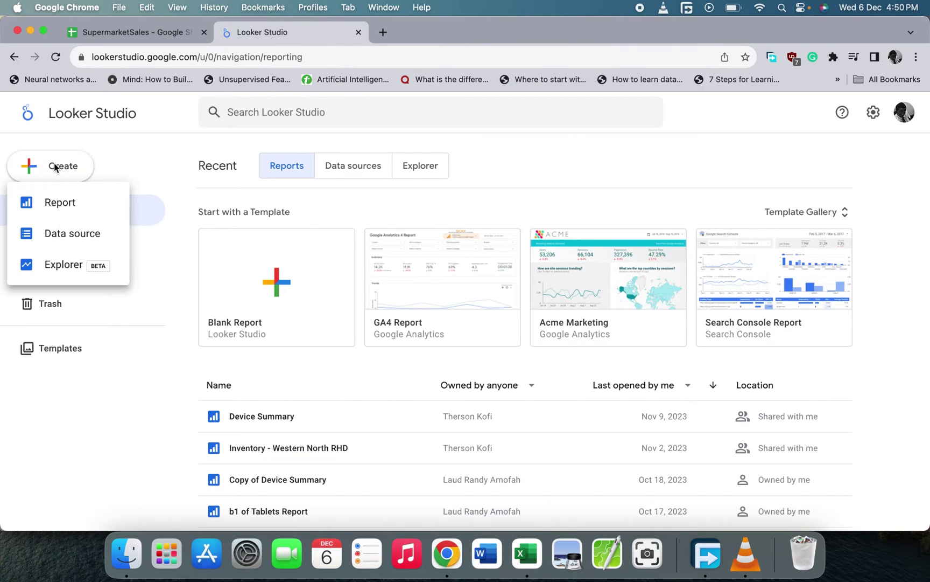
left_click(56, 236)
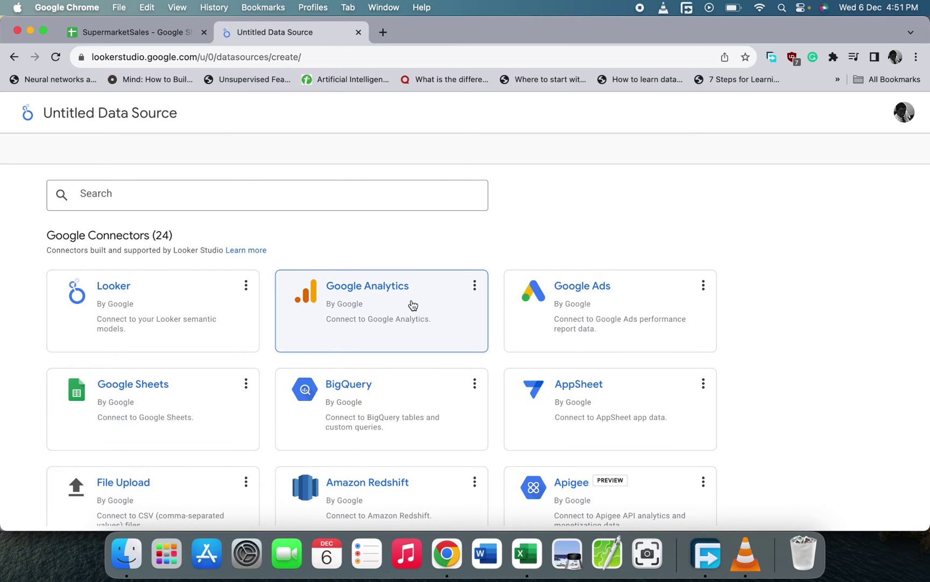
Look through the available Google connectors for the new data source, from Google Sheets and File Upload to the database connectors.
scroll(469, 304, "down", 3)
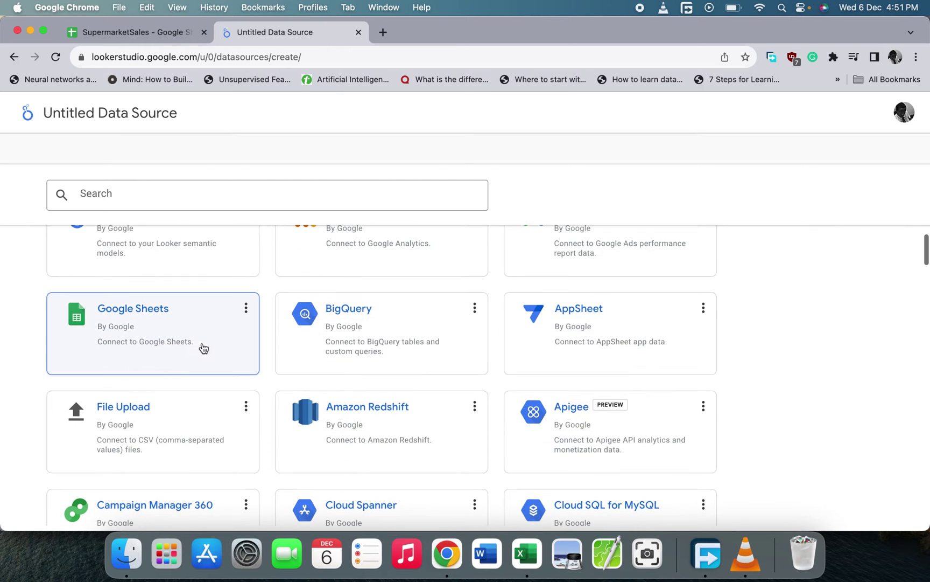
scroll(197, 346, "down", 2)
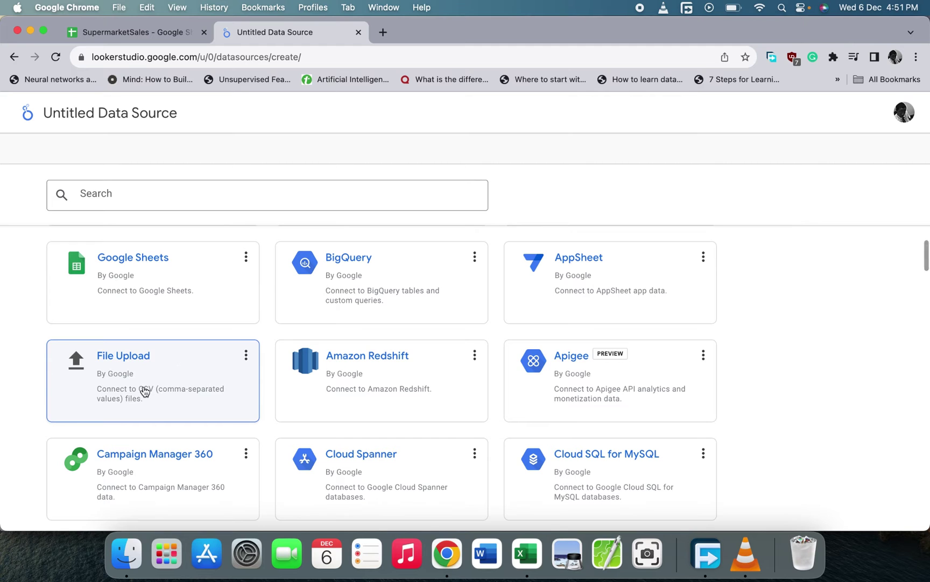
scroll(144, 392, "down", 1)
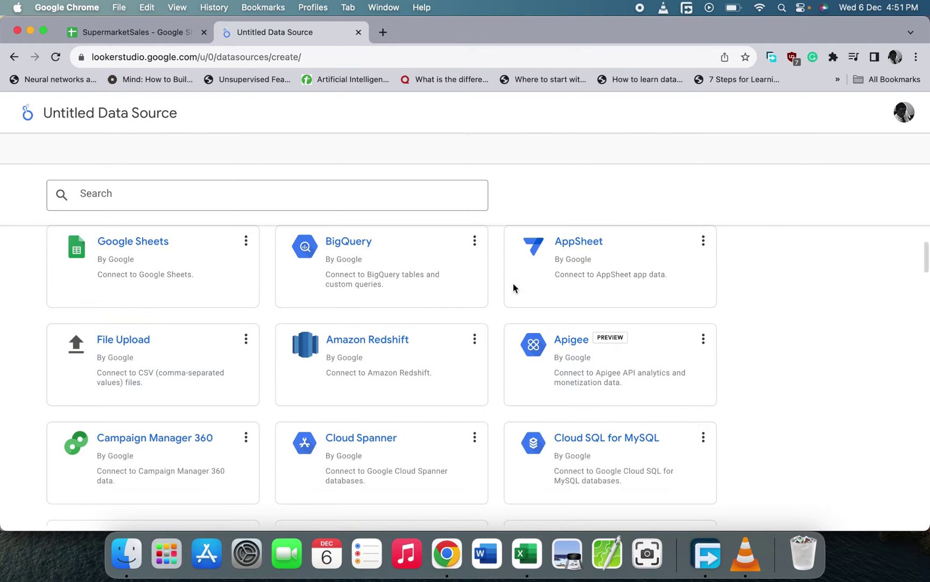
scroll(605, 275, "down", 1)
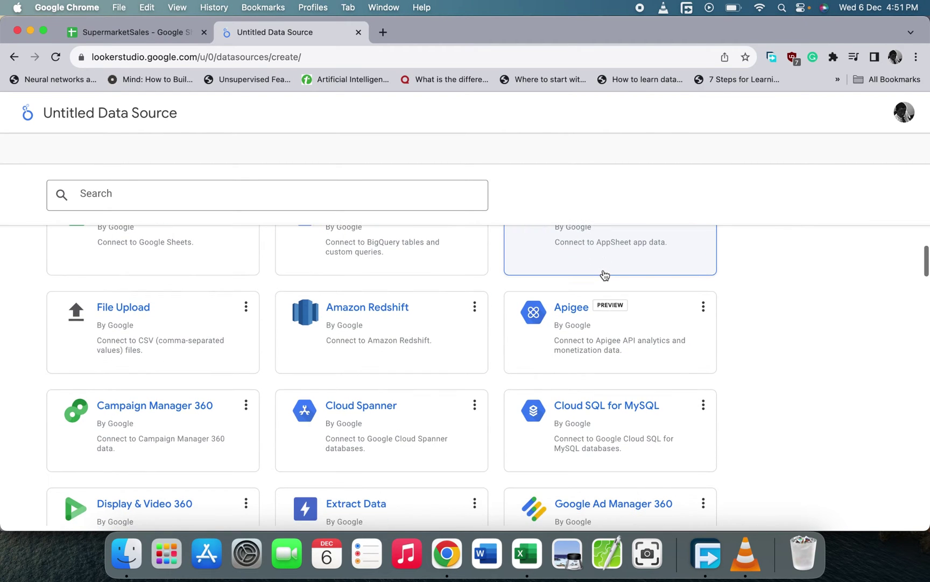
scroll(605, 275, "down", 5)
scroll(605, 275, "down", 4)
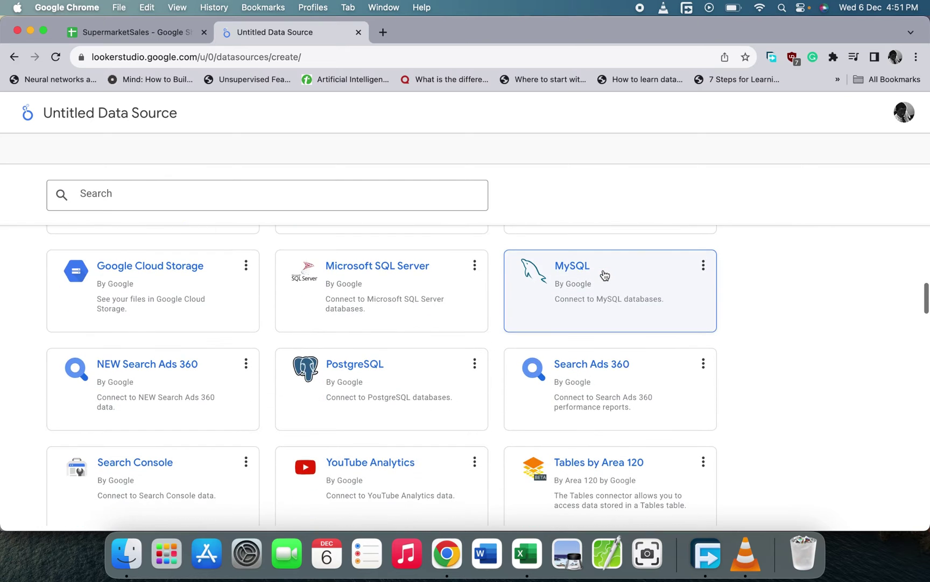
scroll(605, 275, "up", 8)
scroll(605, 275, "up", 2)
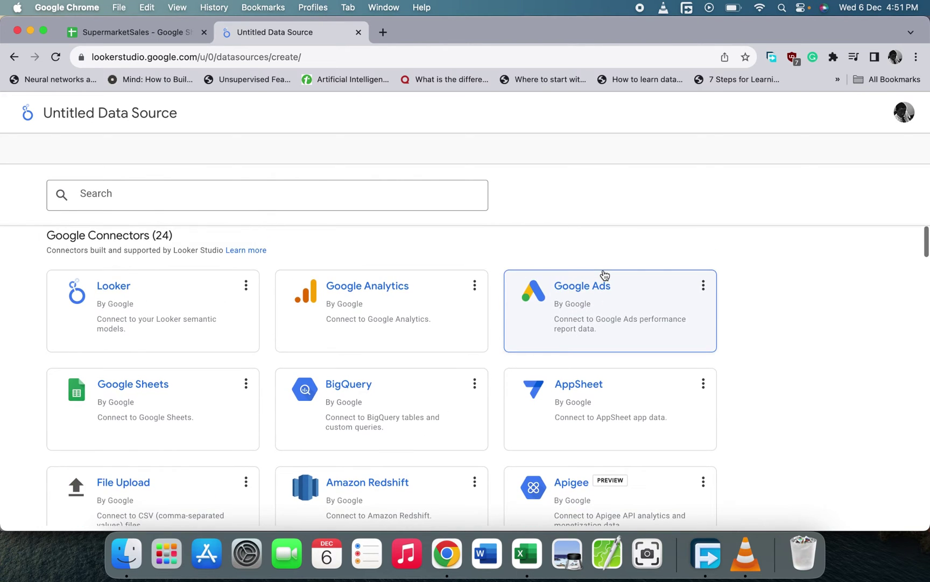
Browse the remaining Google connectors and the partner connectors available for the new data source.
scroll(605, 275, "down", 5)
scroll(605, 276, "down", 3)
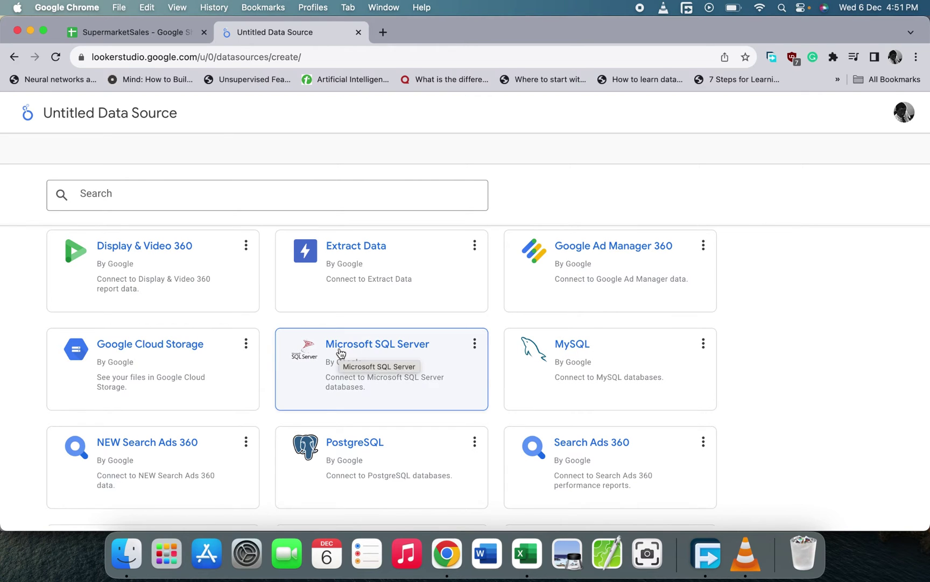
scroll(156, 345, "down", 5)
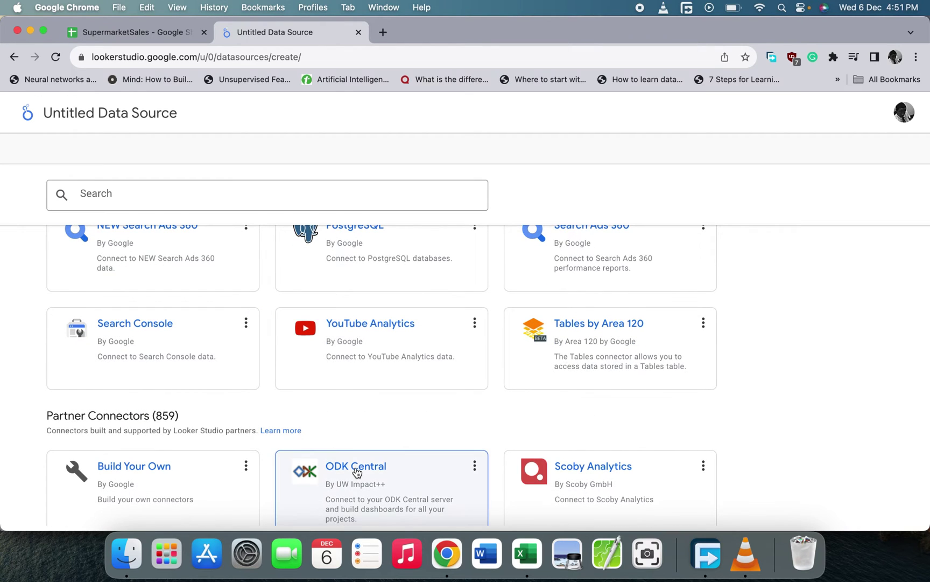
scroll(357, 472, "down", 3)
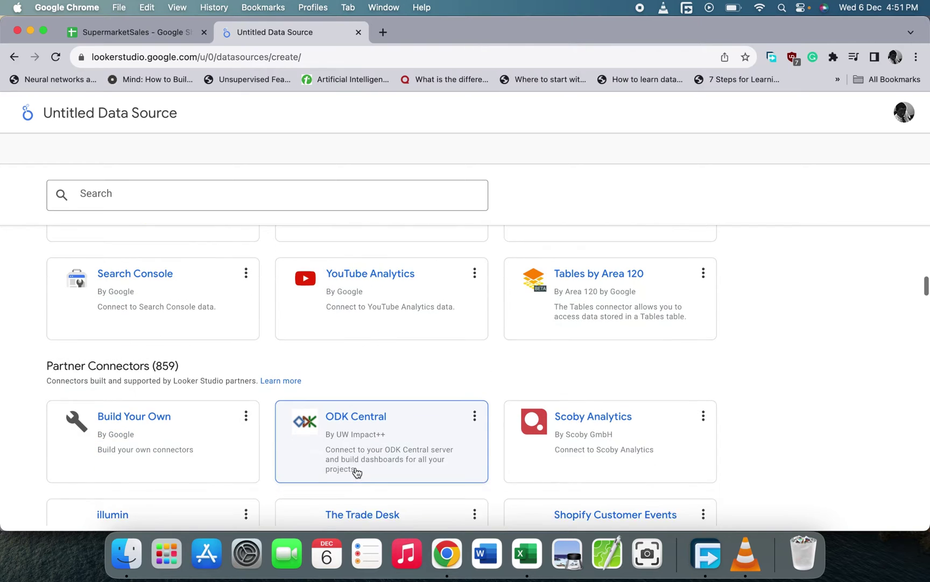
scroll(356, 471, "down", 3)
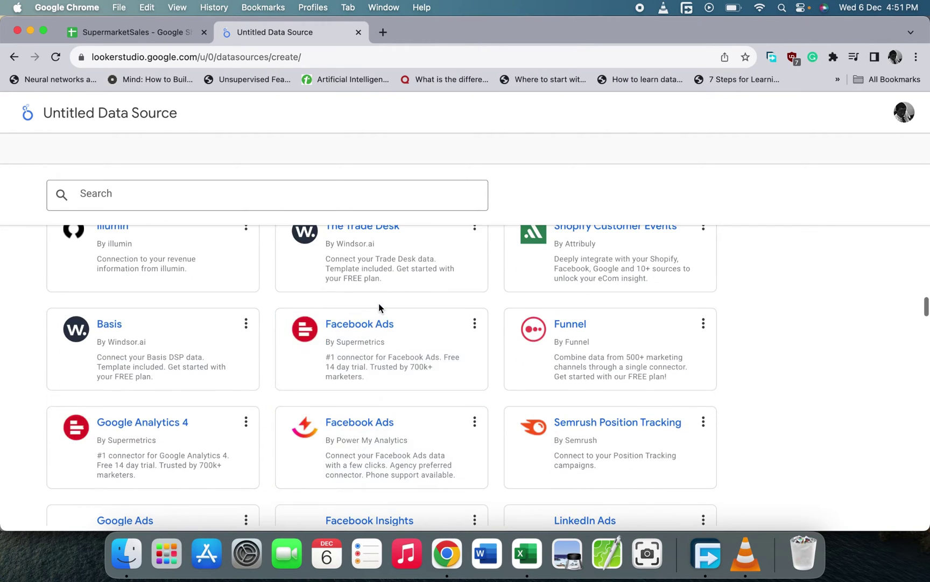
scroll(379, 303, "up", 2)
scroll(381, 277, "down", 10)
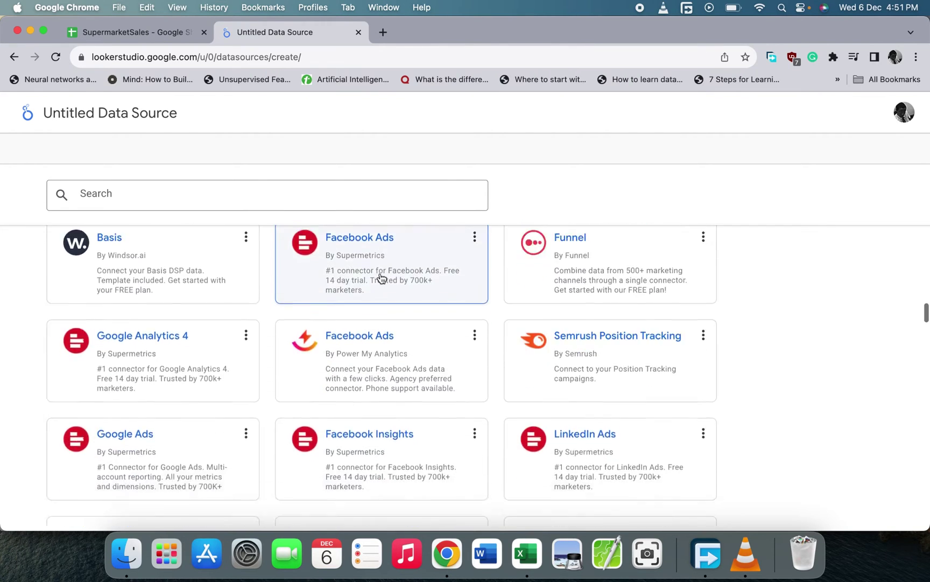
scroll(380, 277, "up", 15)
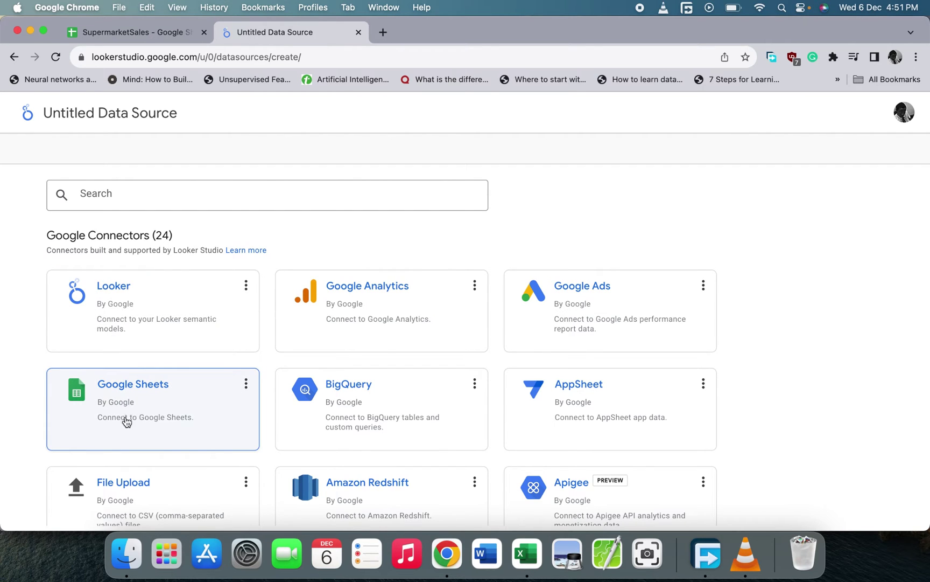
Connect Sheet1 of the most recent SupermarketSales spreadsheet through the Google Sheets connector, using the first row as headers.
left_click(152, 407)
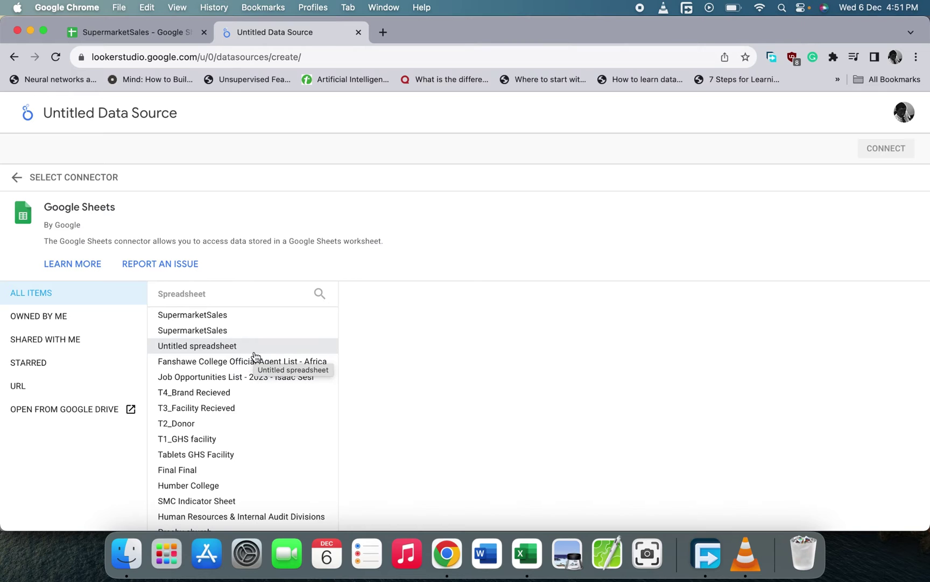
left_click(205, 318)
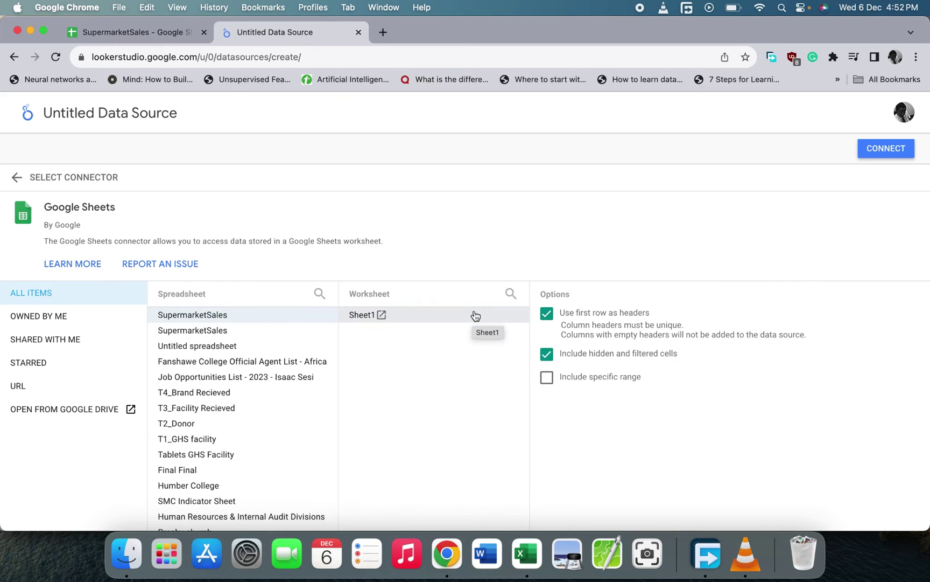
left_click(284, 316)
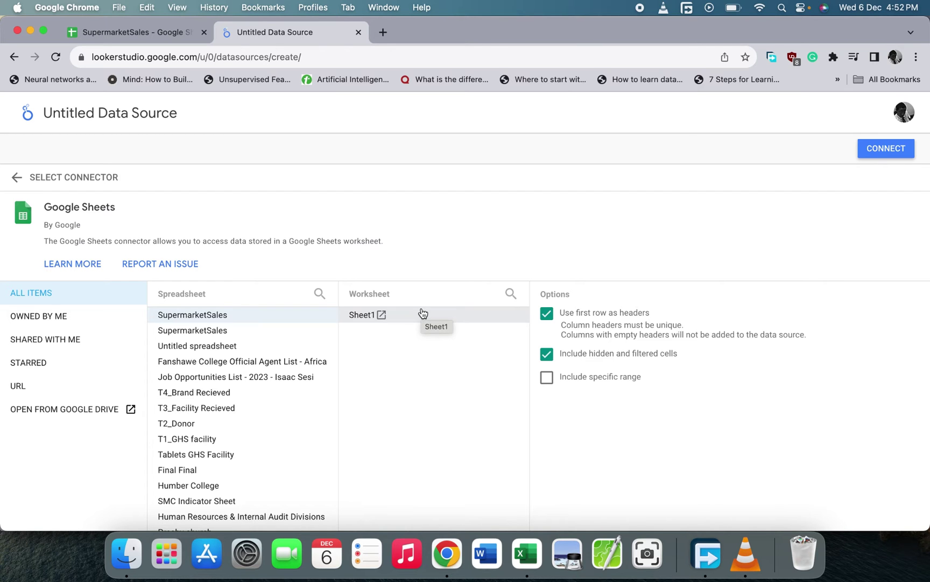
left_click(136, 36)
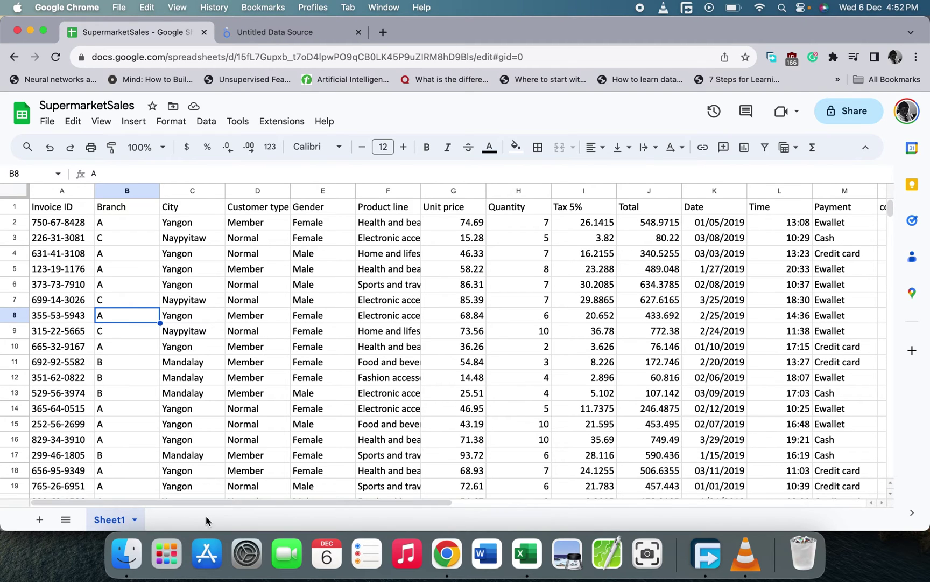
left_click(309, 36)
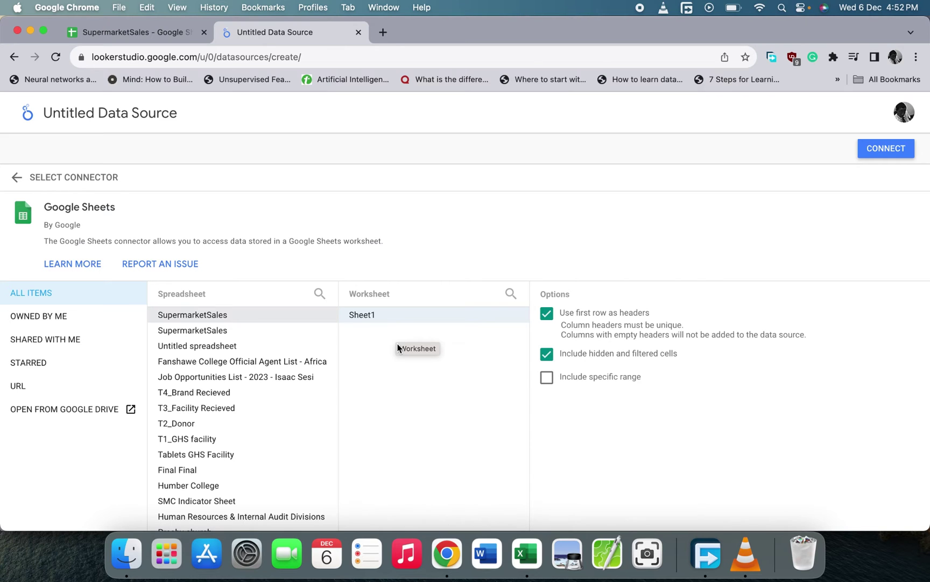
left_click(885, 153)
left_click(885, 153)
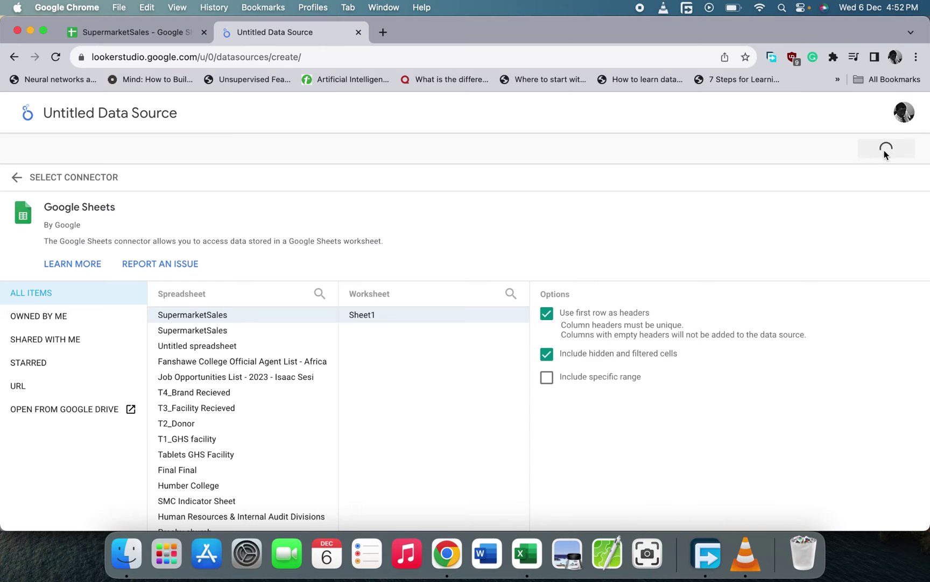
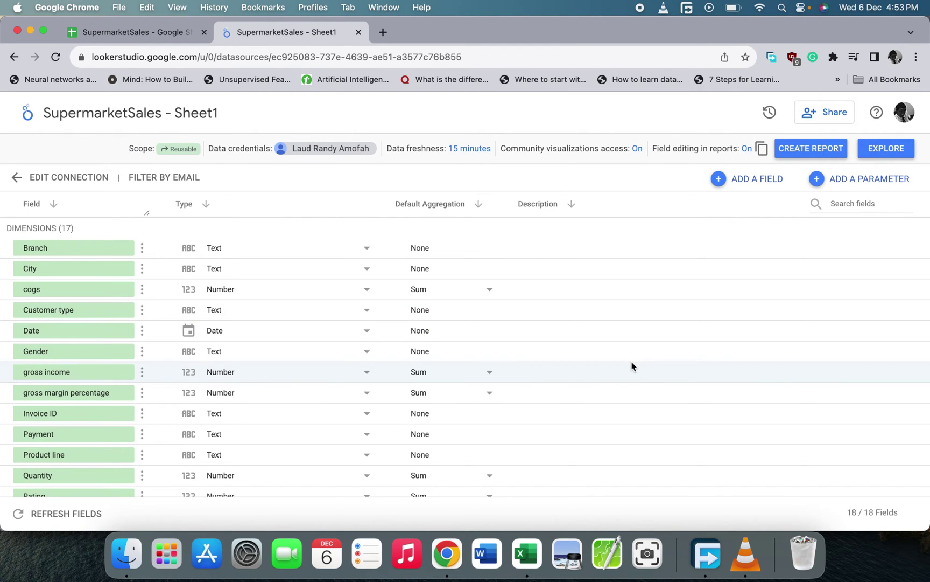
Review the imported dimensions and metrics of the data source with their types and default aggregations.
scroll(632, 366, "down", 6)
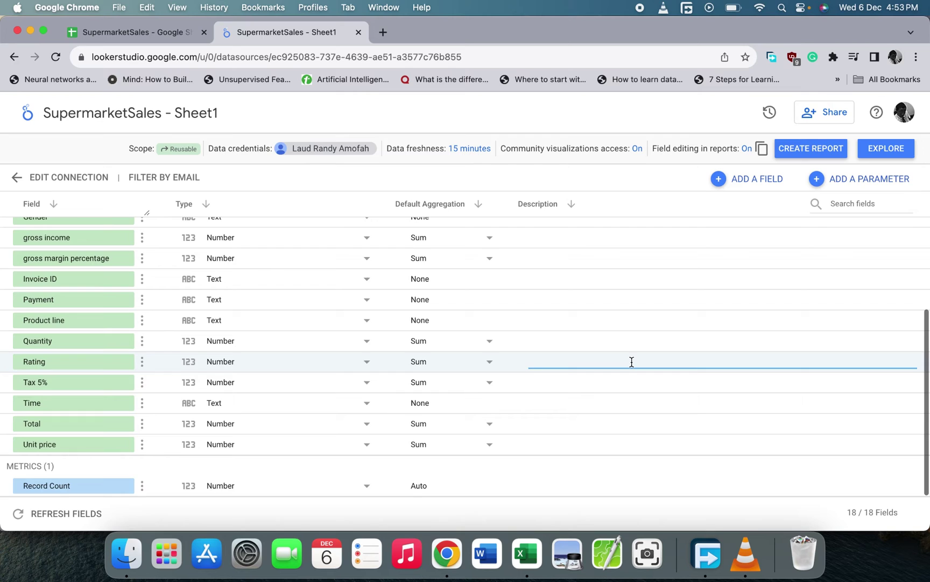
scroll(632, 366, "up", 6)
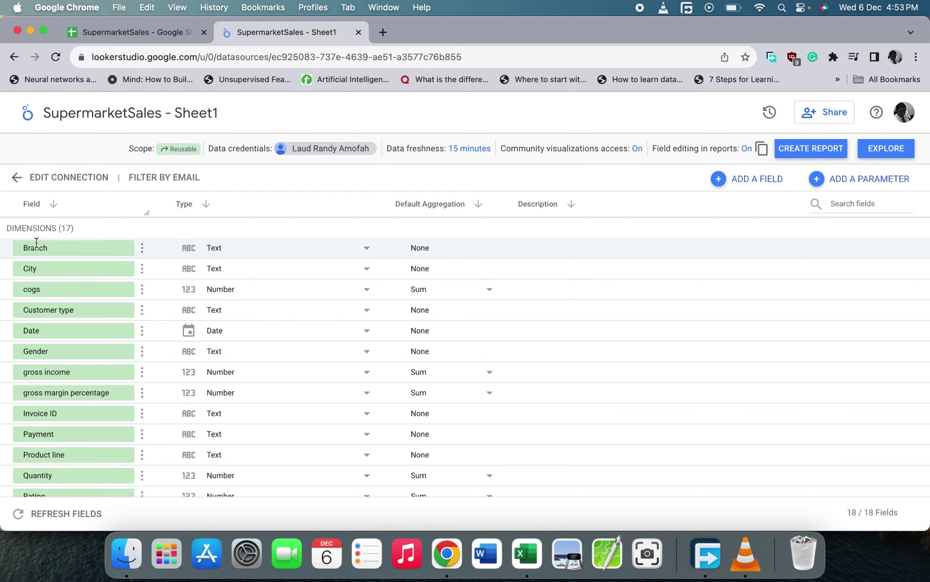
scroll(45, 279, "down", 3)
scroll(44, 279, "up", 3)
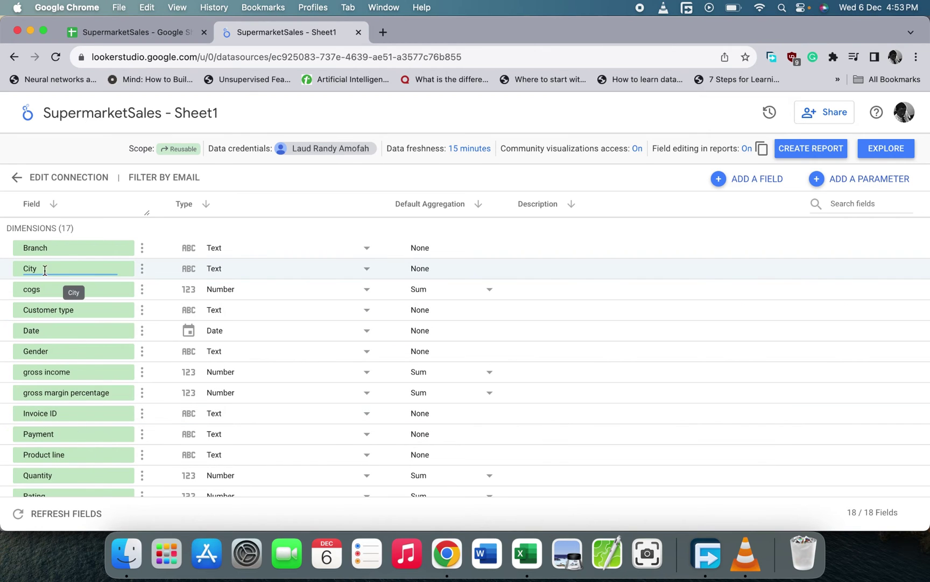
scroll(50, 348, "down", 1)
scroll(50, 349, "down", 3)
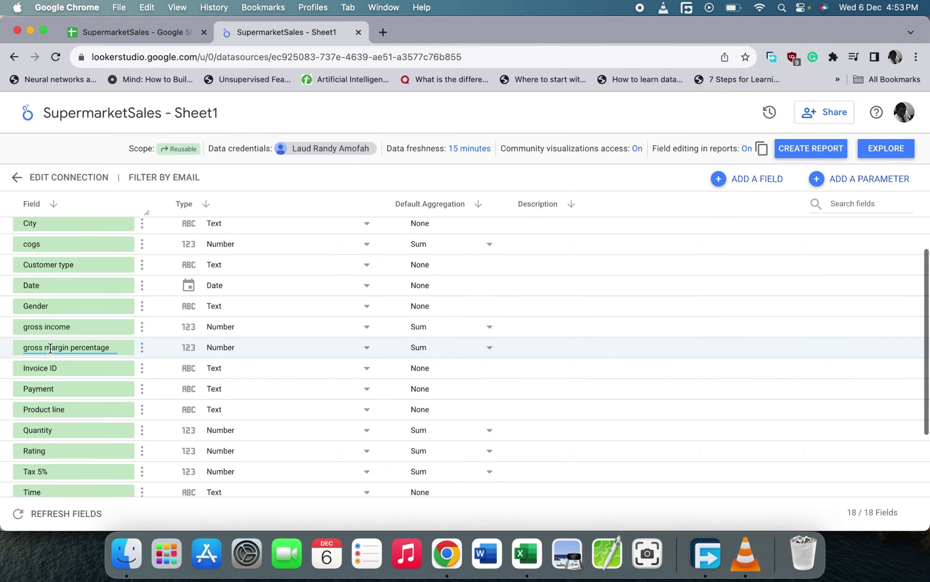
scroll(533, 220, "up", 4)
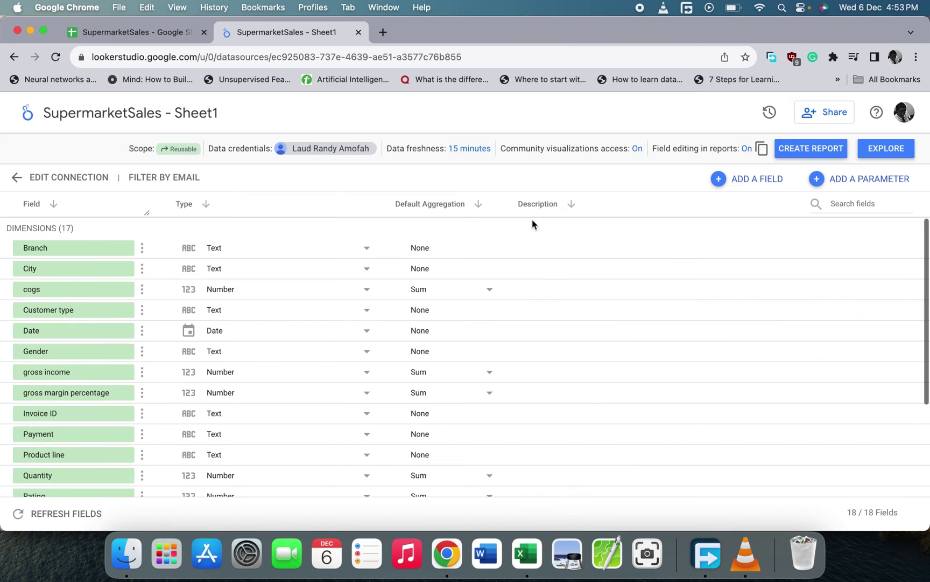
Create a report from the SupermarketSales - Sheet1 data source and check the report's additional options.
left_click(792, 153)
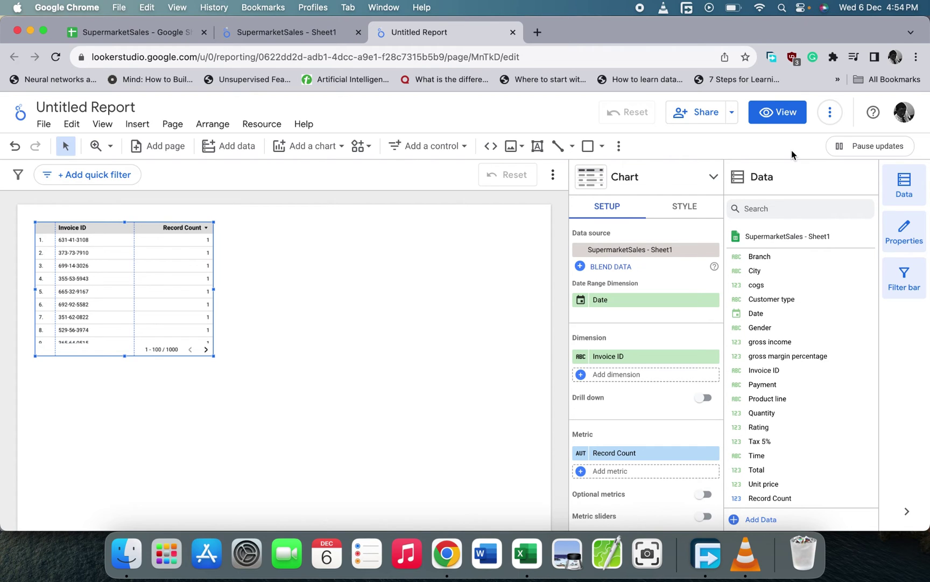
left_click(830, 112)
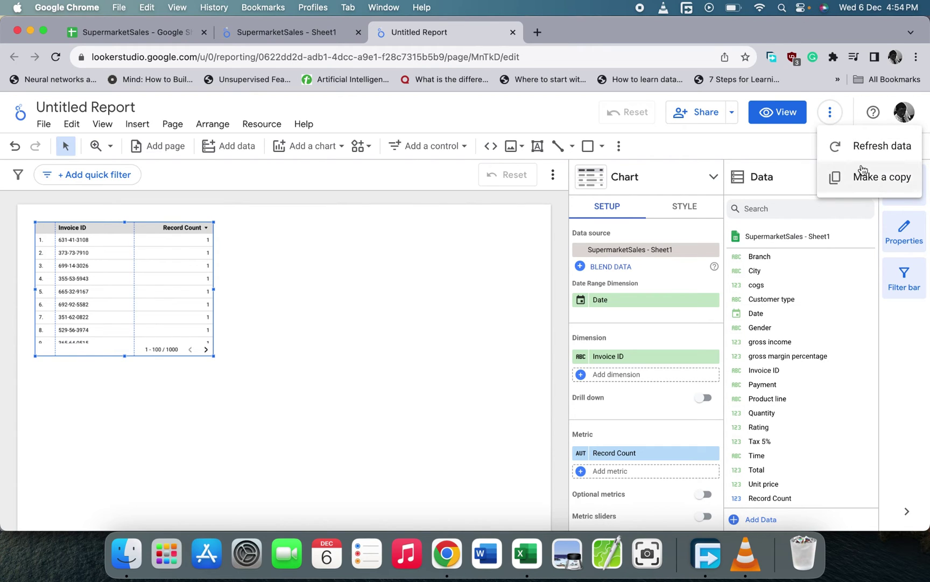
left_click(401, 293)
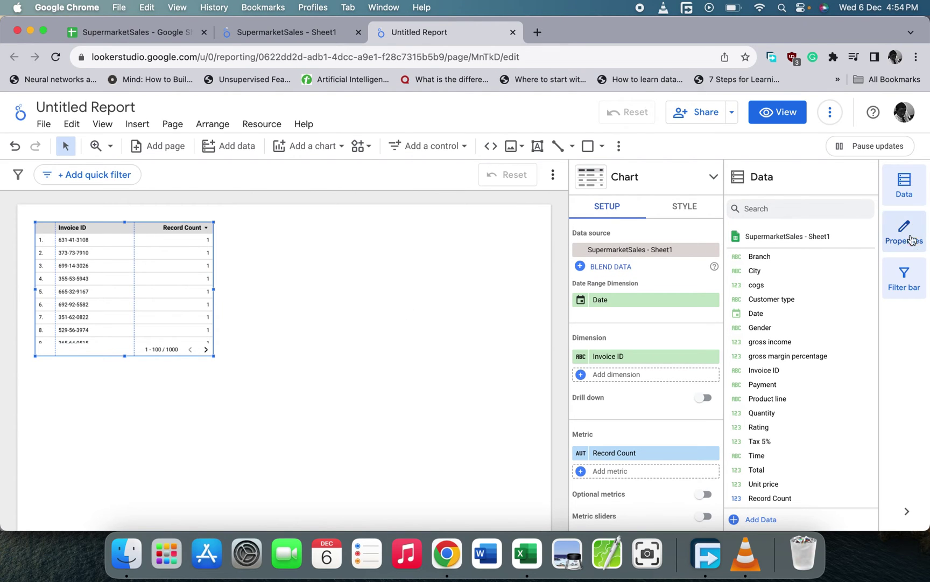
Show and hide the report editor's data fields, chart properties and filter bar to examine each area.
left_click(905, 181)
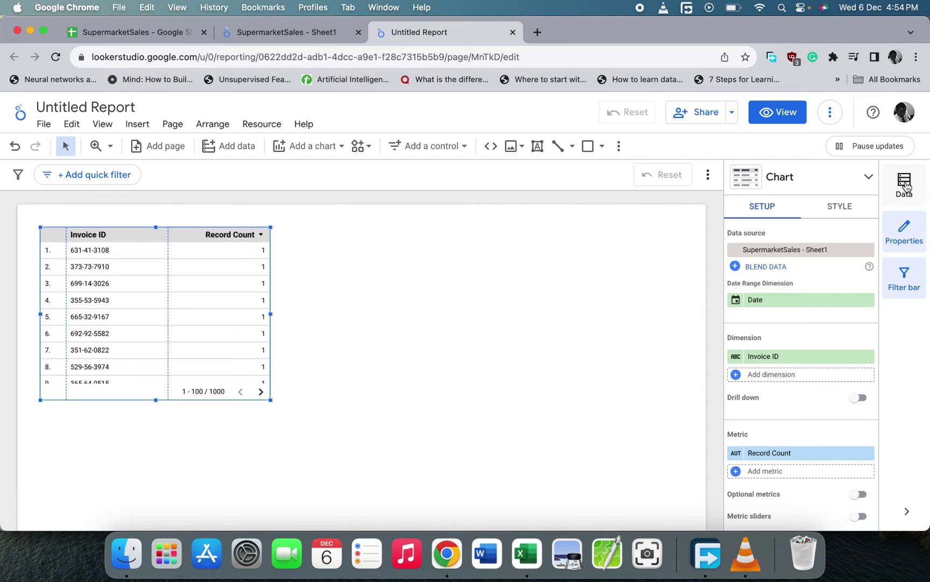
left_click(905, 182)
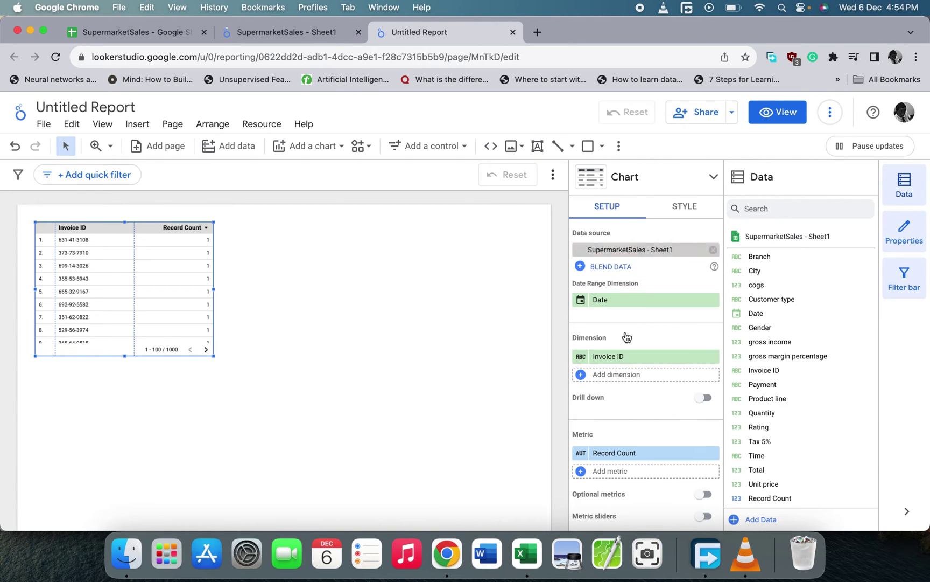
left_click(907, 236)
left_click(906, 236)
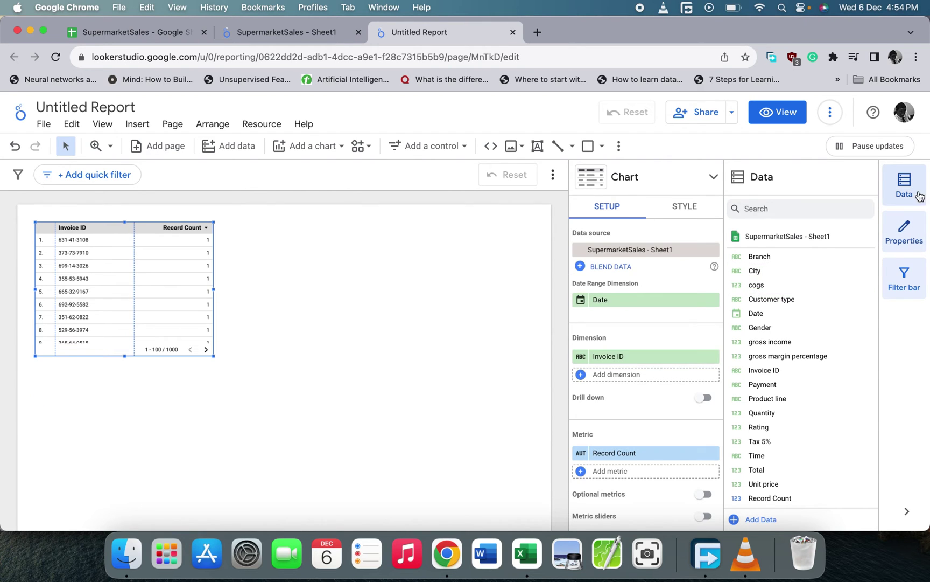
left_click(904, 182)
left_click(904, 182)
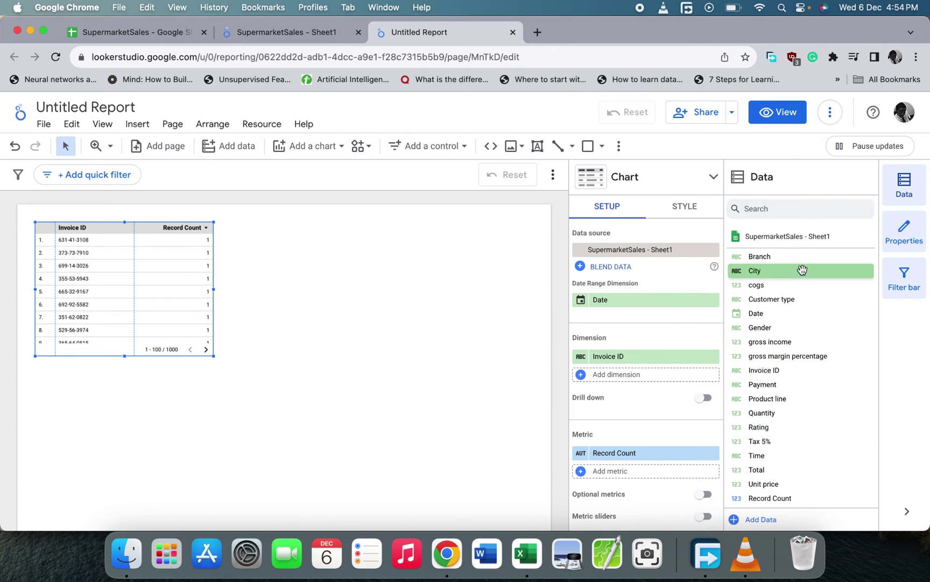
left_click(904, 280)
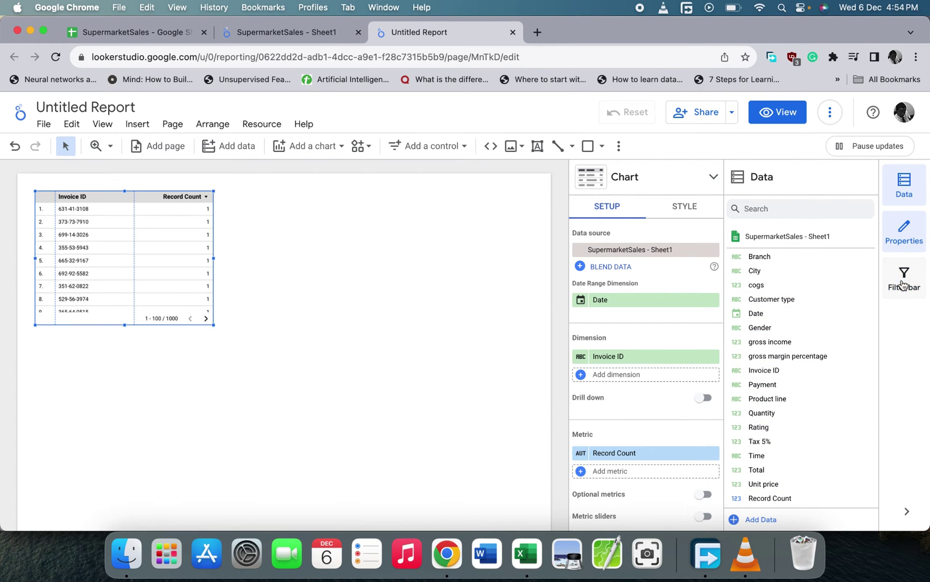
left_click(904, 276)
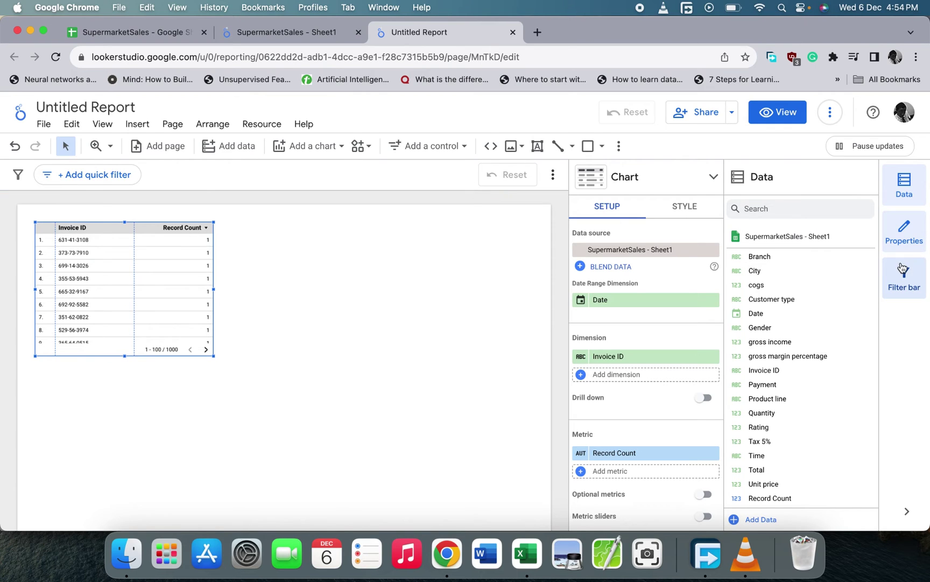
Hide the filter bar and the data fields, keeping only the chart properties beside the canvas.
left_click(903, 269)
left_click(906, 274)
left_click(906, 284)
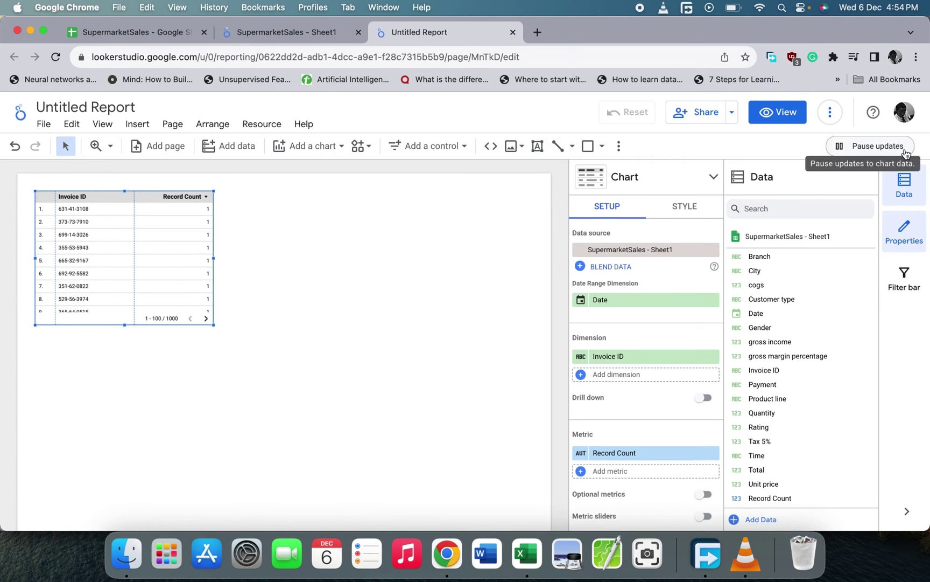
left_click(907, 194)
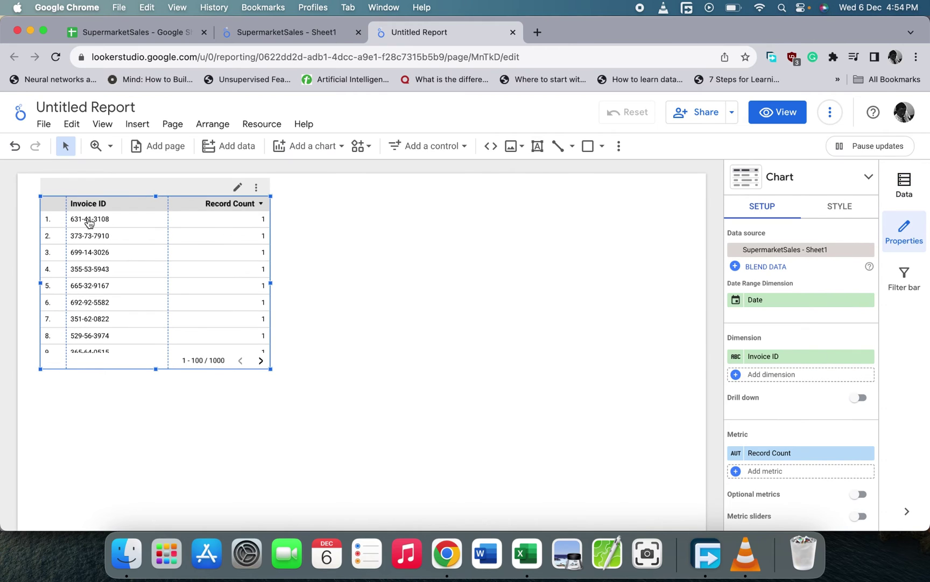
Delete the default Invoice ID table from the report page and look over the chart types that can be added.
left_click(54, 203)
key("Delete")
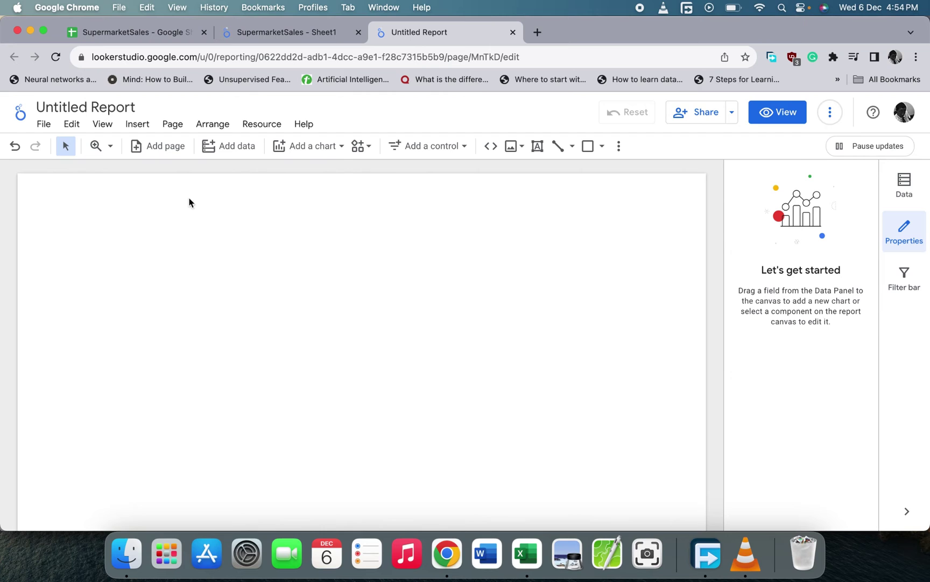
left_click(340, 148)
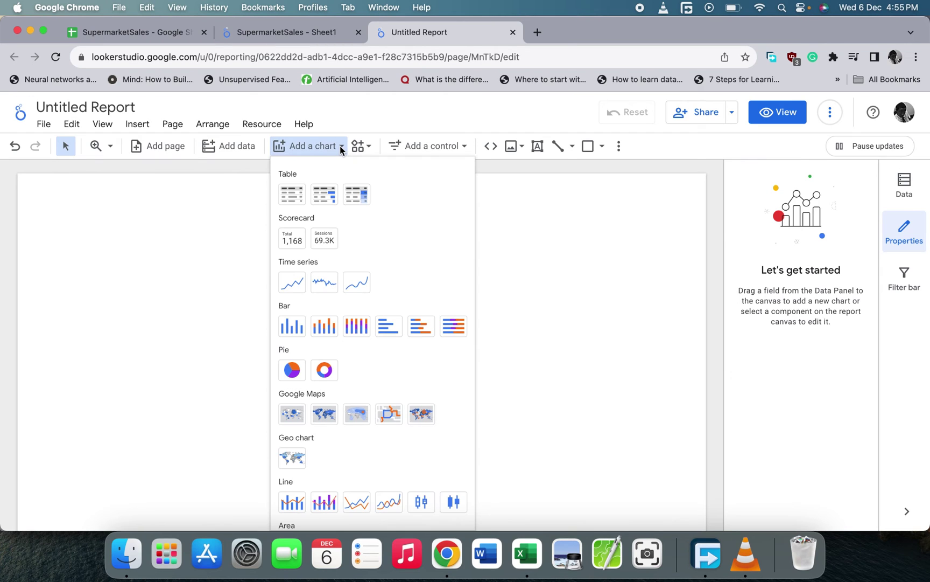
left_click(165, 218)
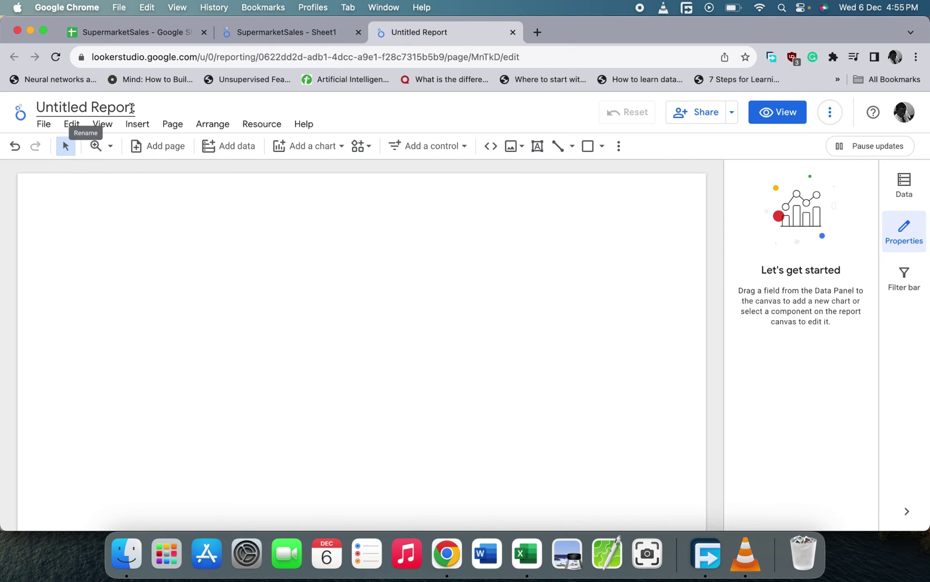
Rename the untitled report as Supermarket Report.
double_click(65, 106)
type("Supar")
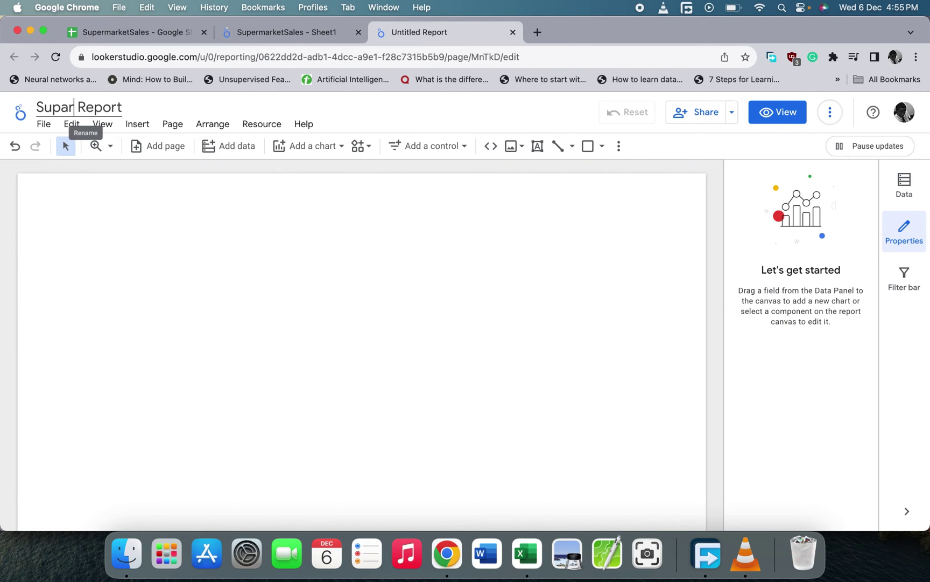
key("BackSpace")
key("BackSpace")
type("ermark")
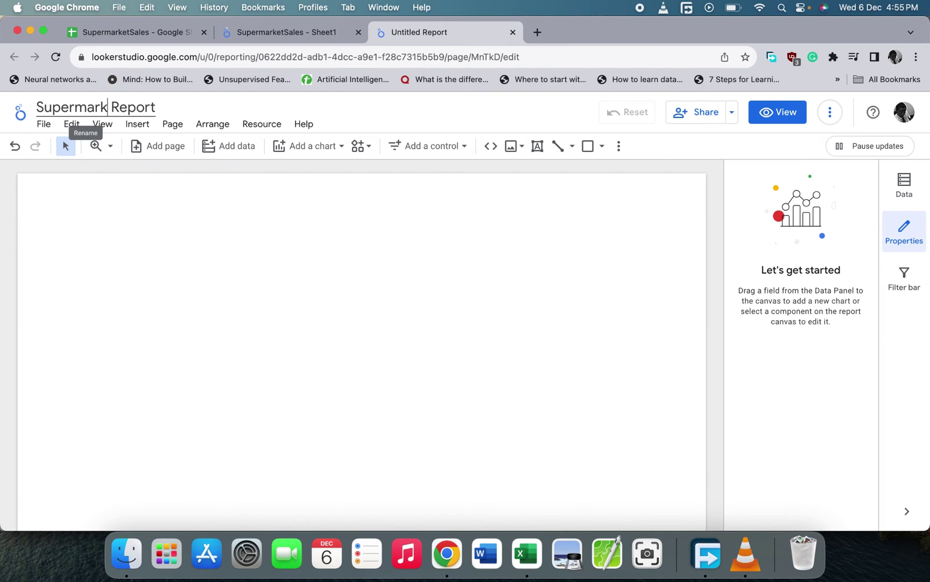
type("et")
key("Return")
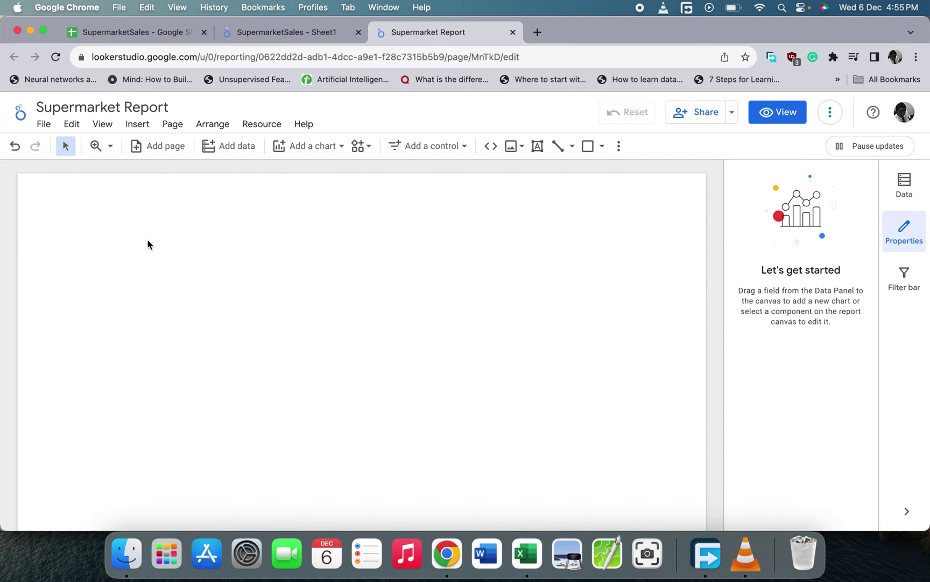
Add a scorecard in the upper-left corner of the blank report page.
left_click(341, 149)
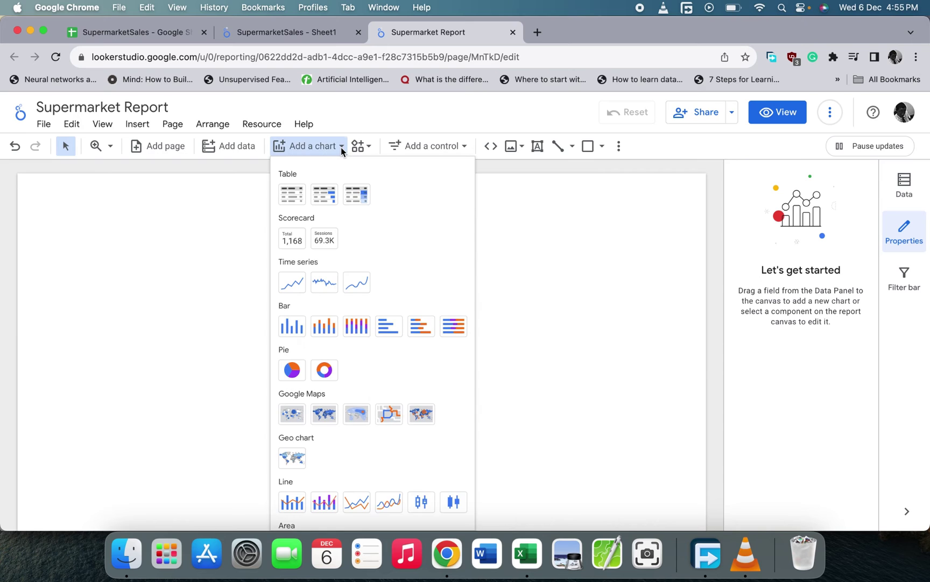
left_click(294, 242)
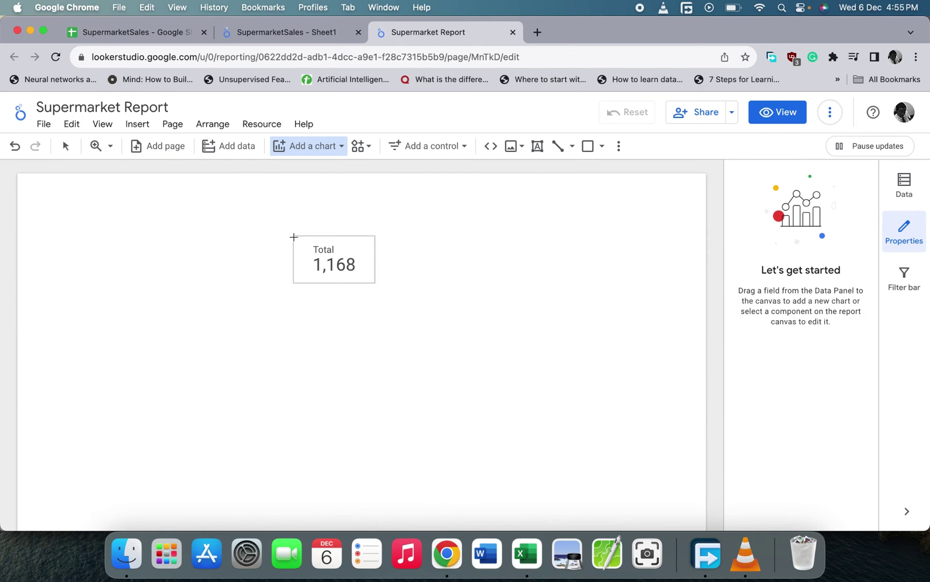
left_click(35, 188)
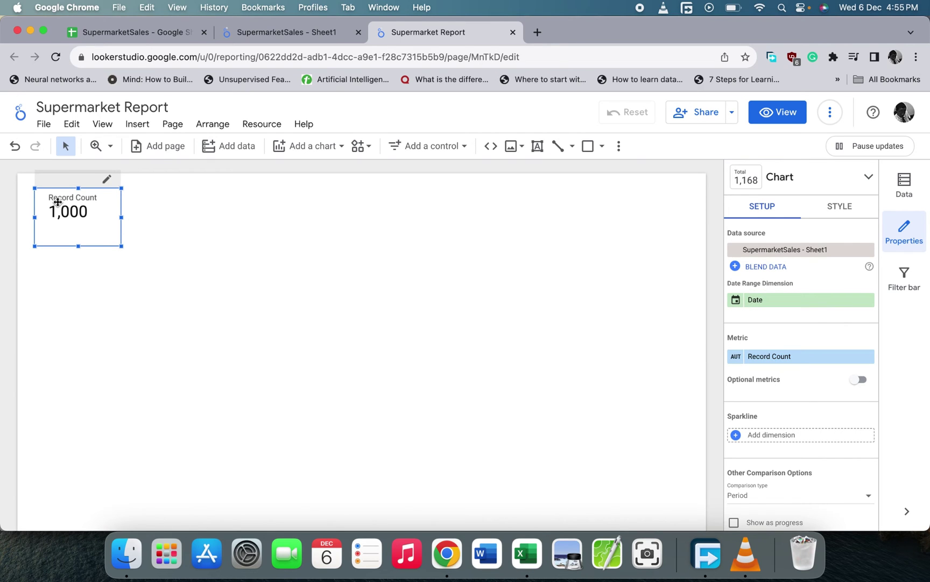
Rename the scorecard's metric as Number of sales and shrink the scorecard to fit closely around its text.
left_click(732, 356)
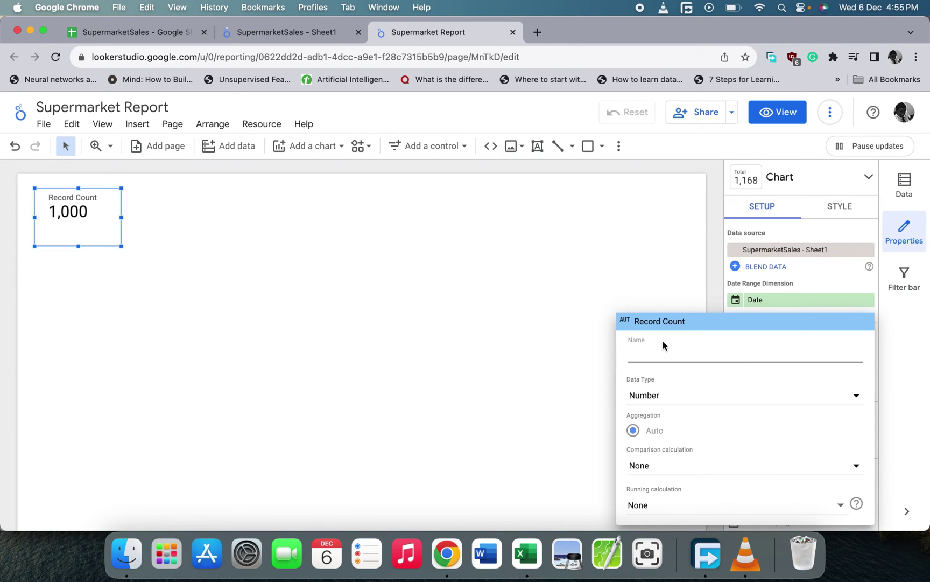
type("Nu")
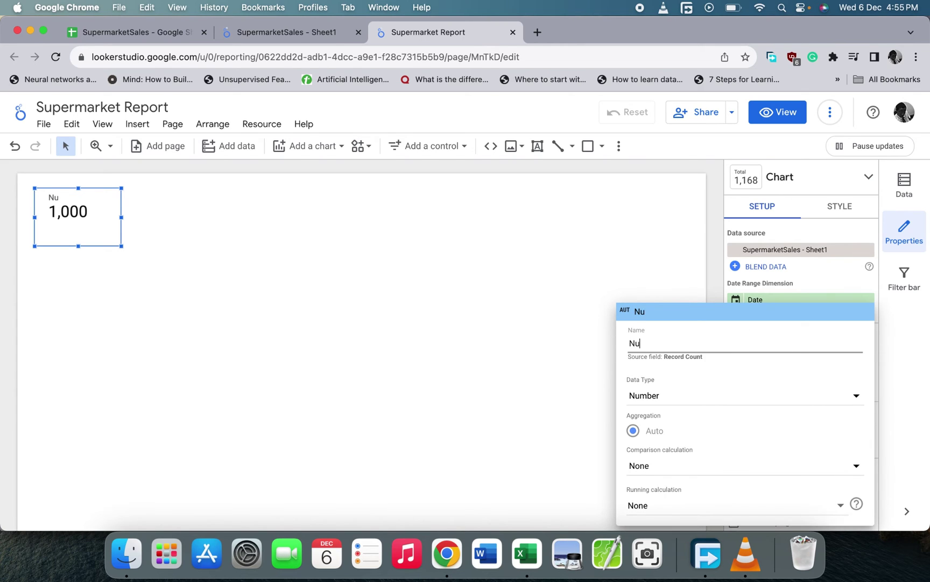
type("mber of sales")
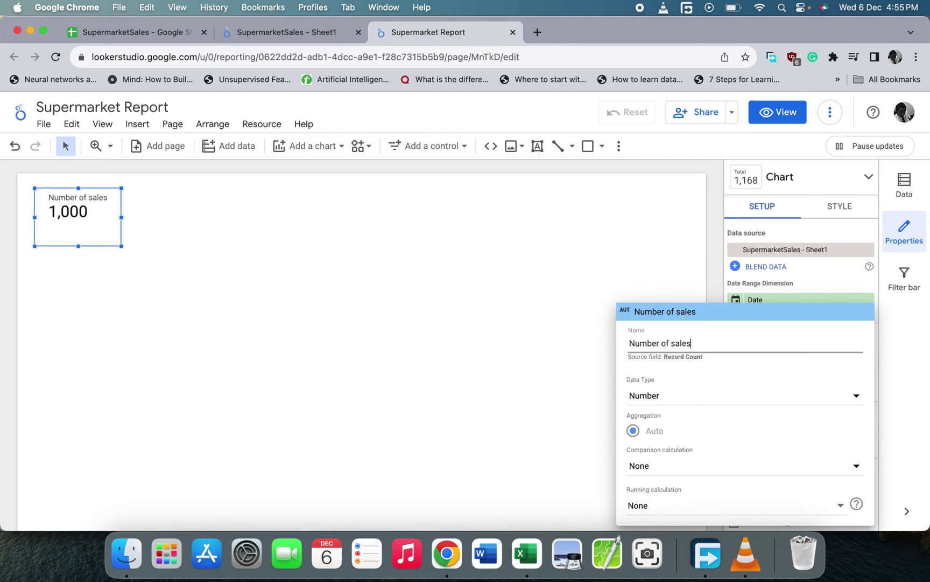
key("Return")
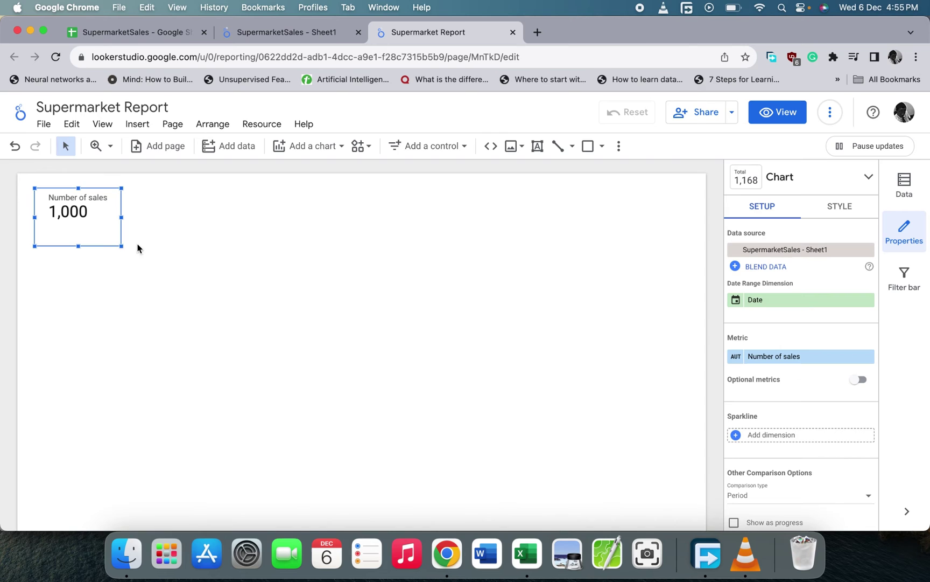
left_click_drag(121, 246, 114, 230)
left_click(160, 279)
Set the scorecard's chart header to Do not show and add a border shadow to the scorecard.
left_click(81, 213)
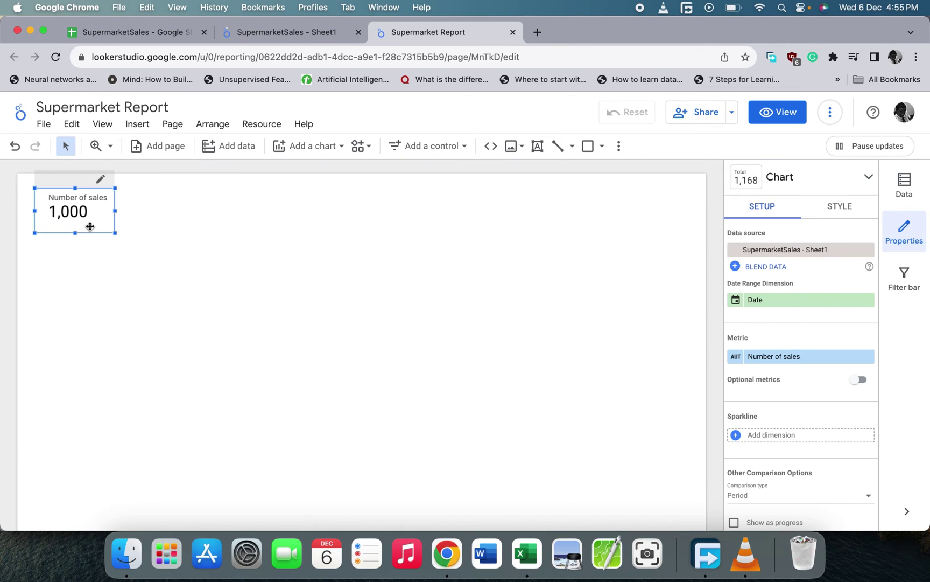
left_click(832, 208)
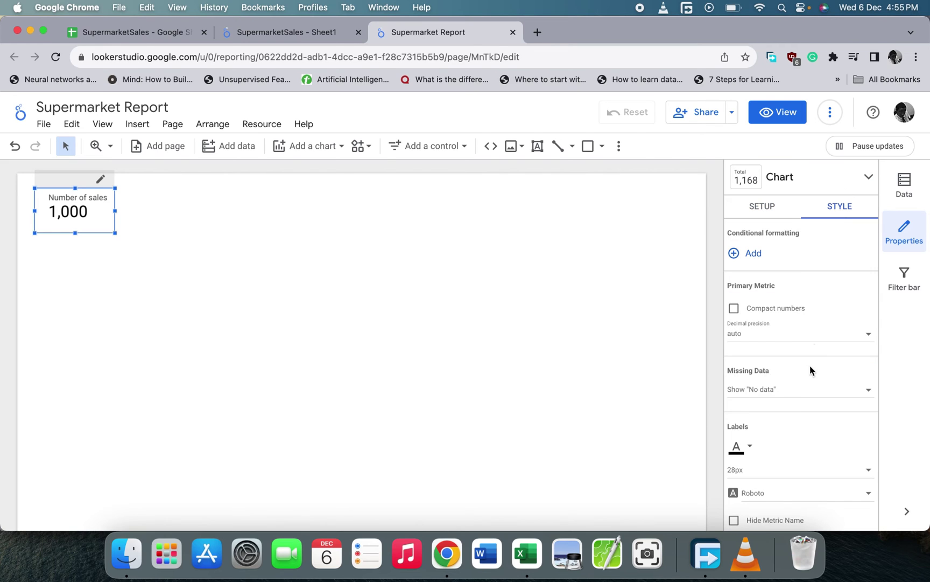
scroll(806, 388, "down", 10)
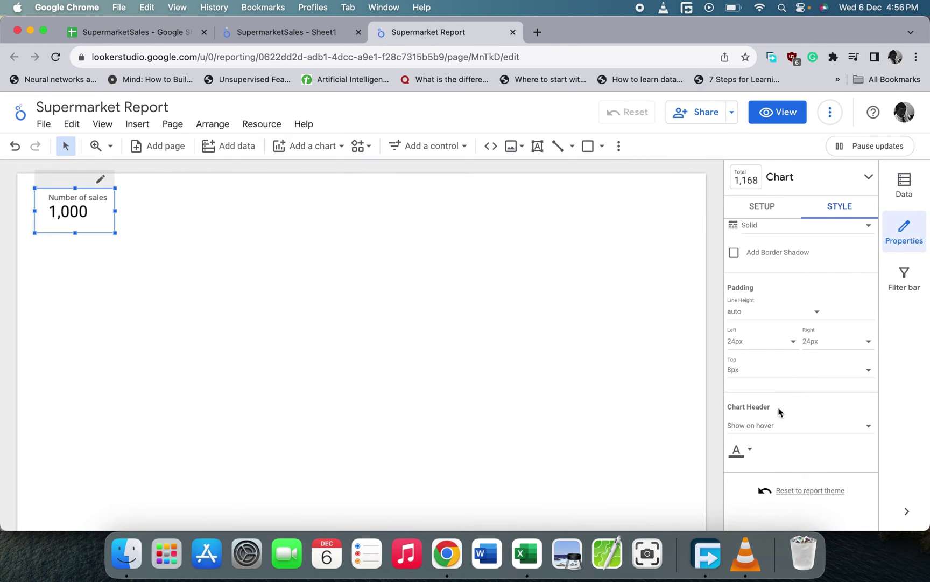
left_click(773, 426)
left_click(773, 360)
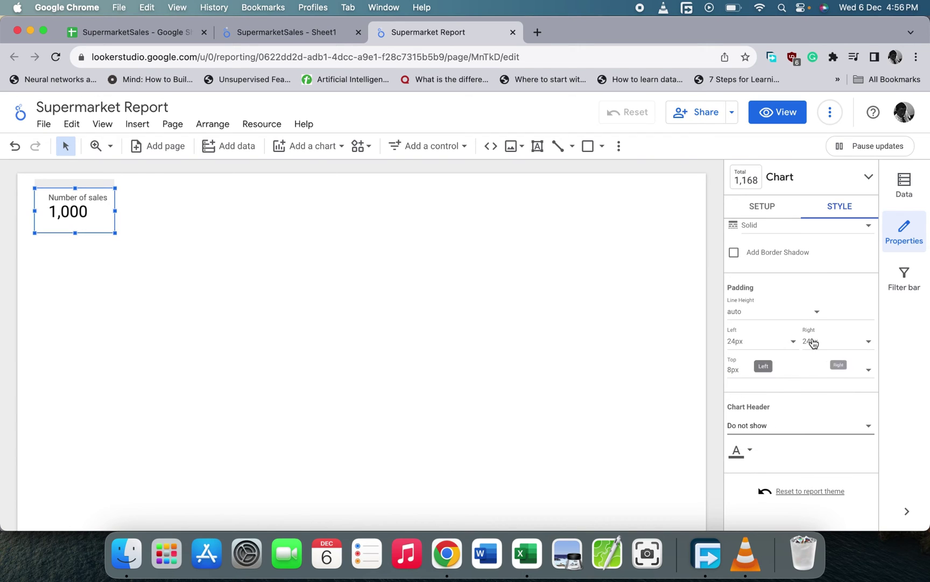
scroll(813, 343, "up", 2)
left_click(735, 288)
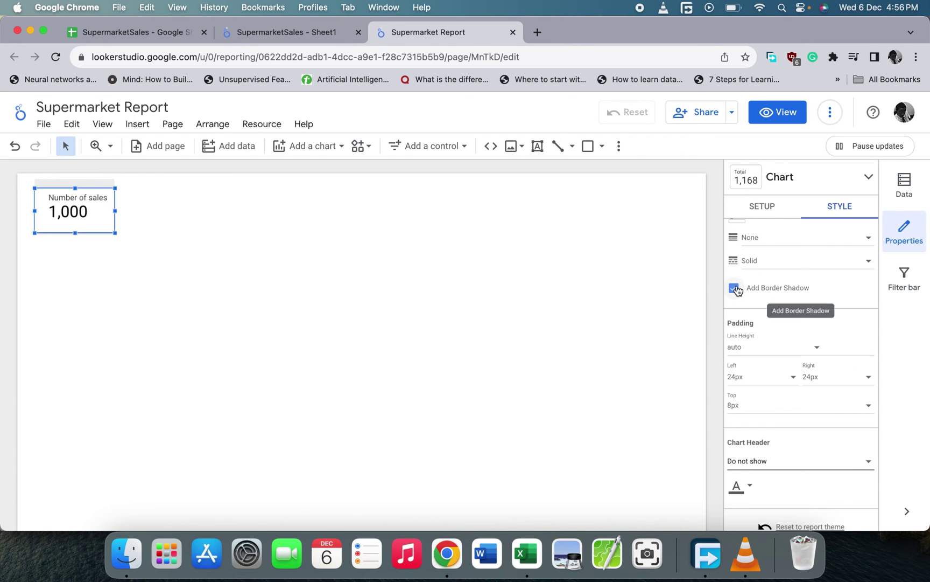
left_click(374, 282)
left_click(89, 223)
left_click(186, 248)
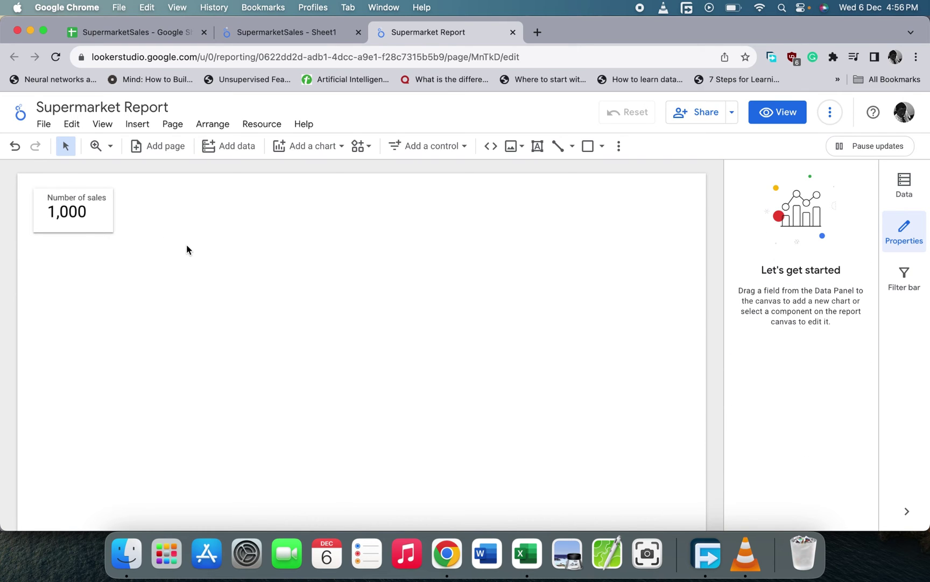
Check the sales records and column headings in the SupermarketSales Google Sheet, and return to the Supermarket Report.
left_click(141, 34)
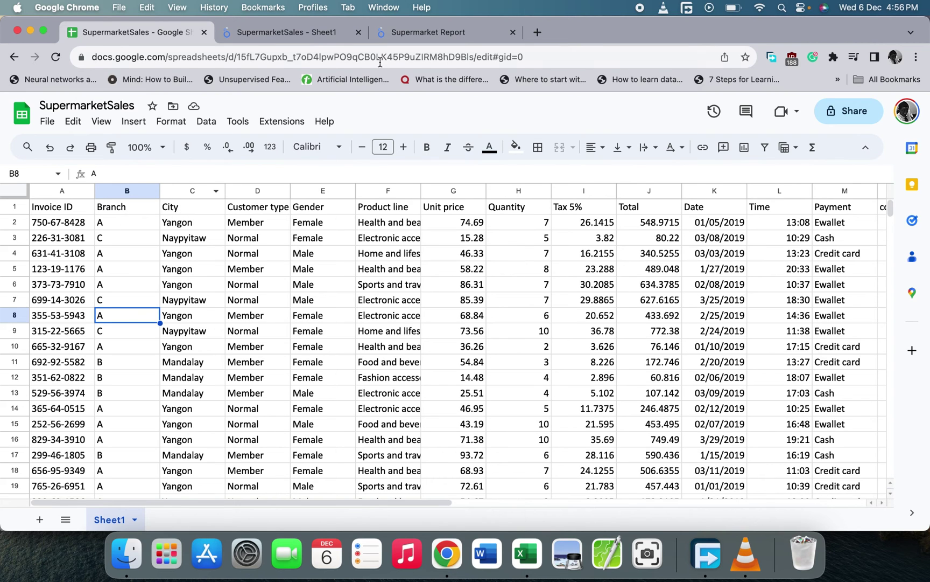
left_click(331, 34)
left_click(432, 36)
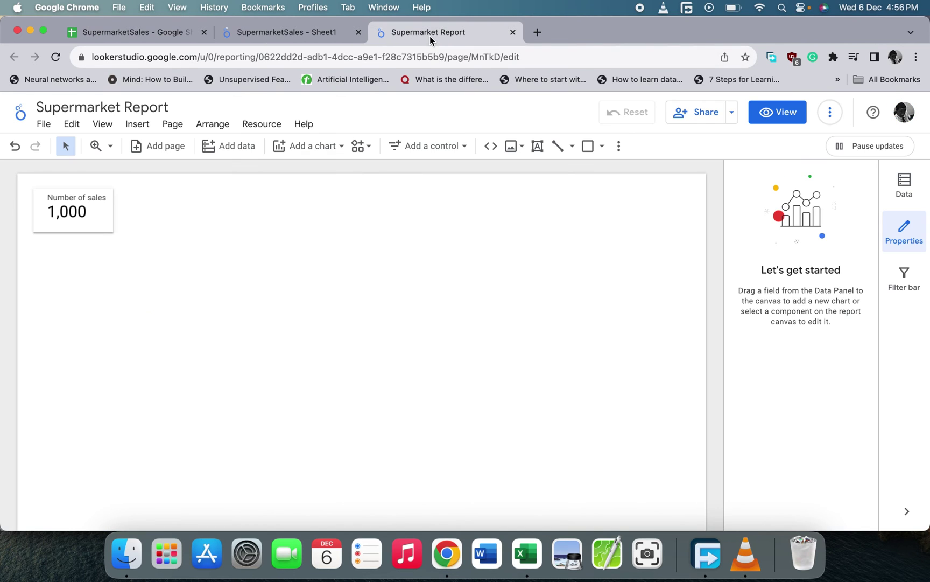
Add a table with bars beside the Number of sales scorecard and set its dimension to City.
left_click(342, 146)
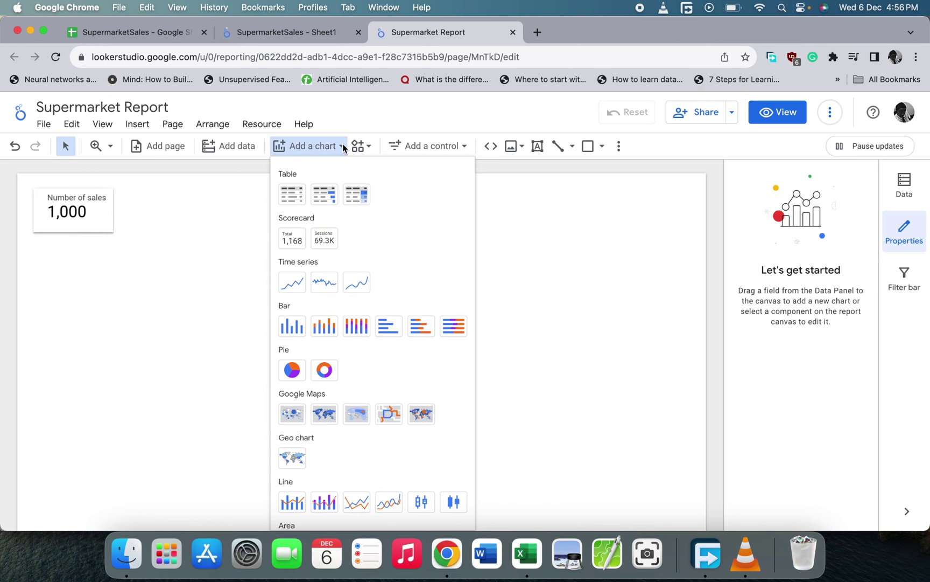
left_click(324, 194)
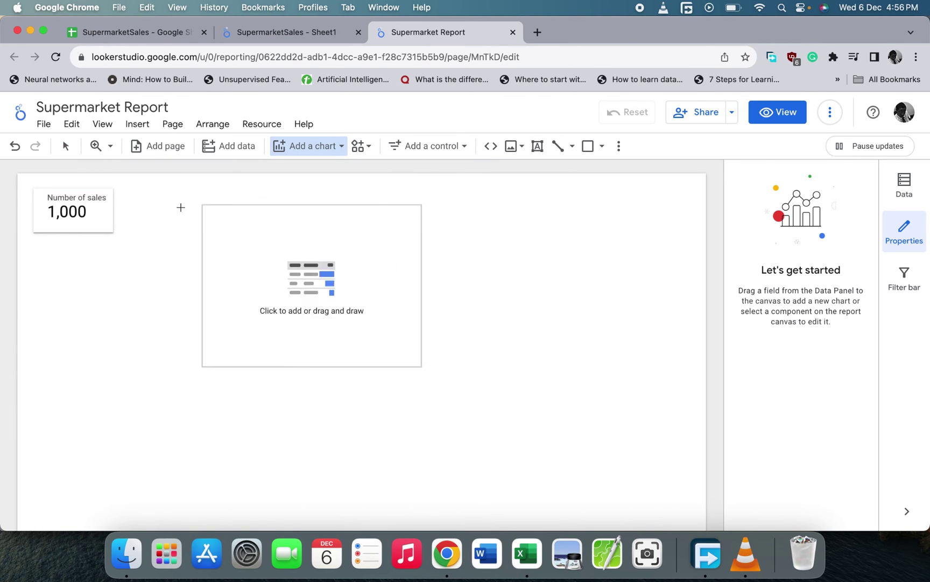
left_click(120, 192)
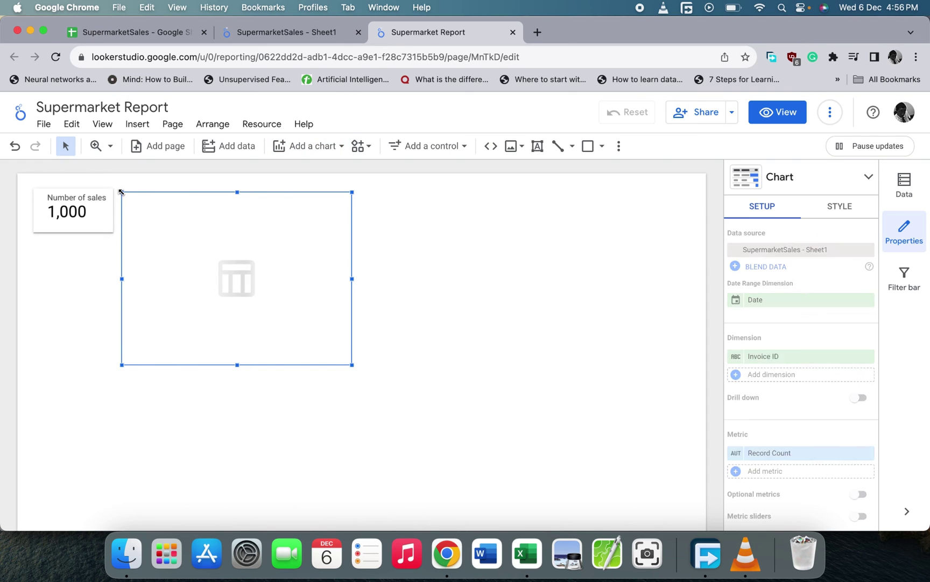
left_click(753, 356)
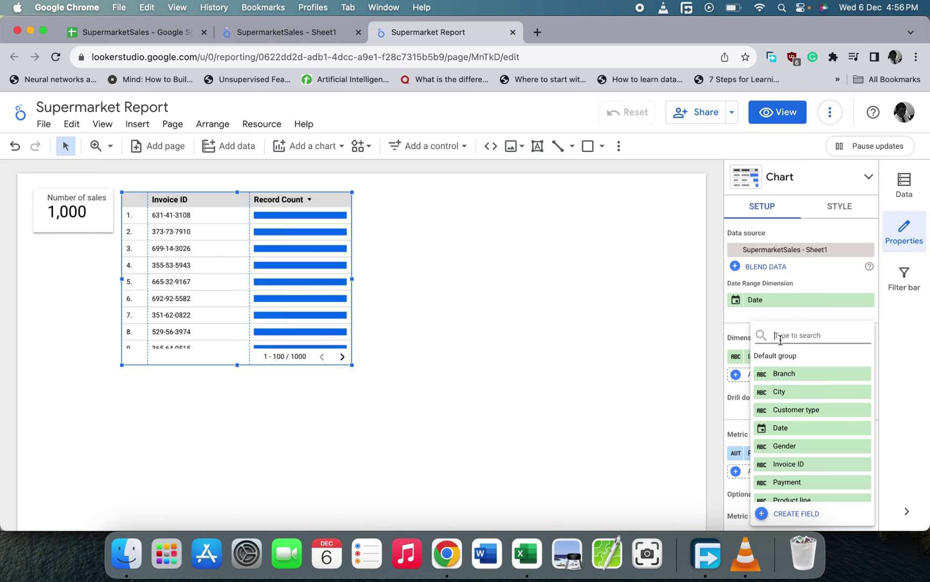
type("city")
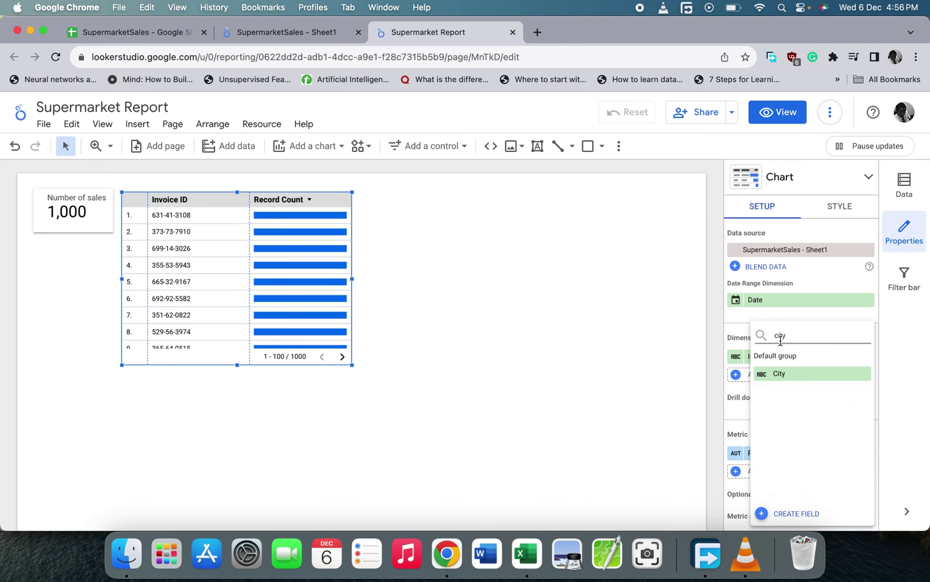
left_click(793, 376)
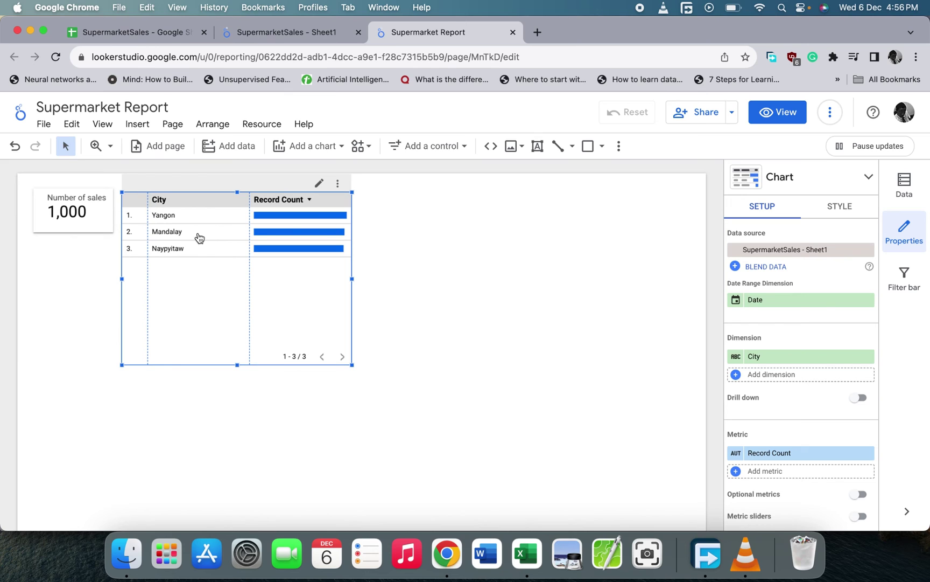
Widen the City table slightly and show its summary row.
left_click_drag(352, 279, 356, 280)
left_click(406, 316)
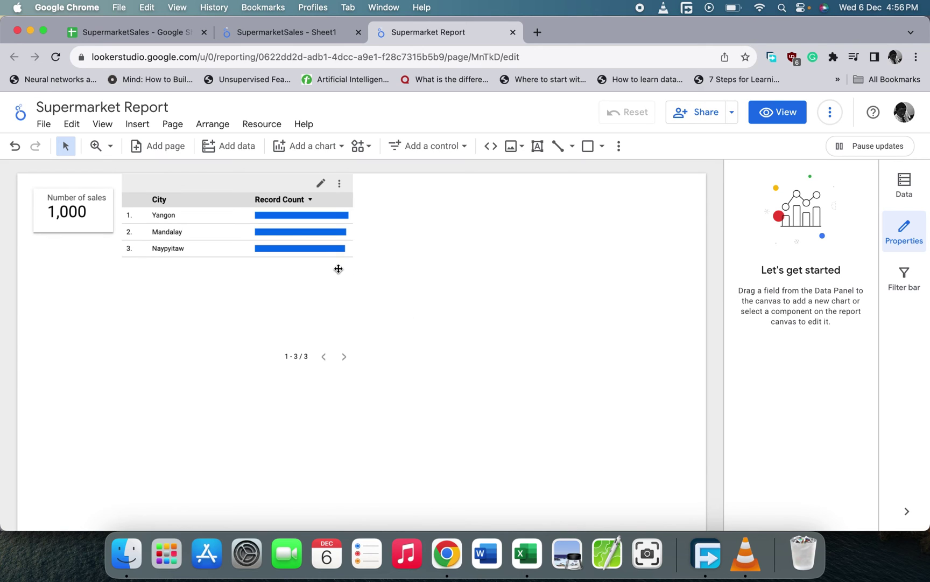
left_click(257, 273)
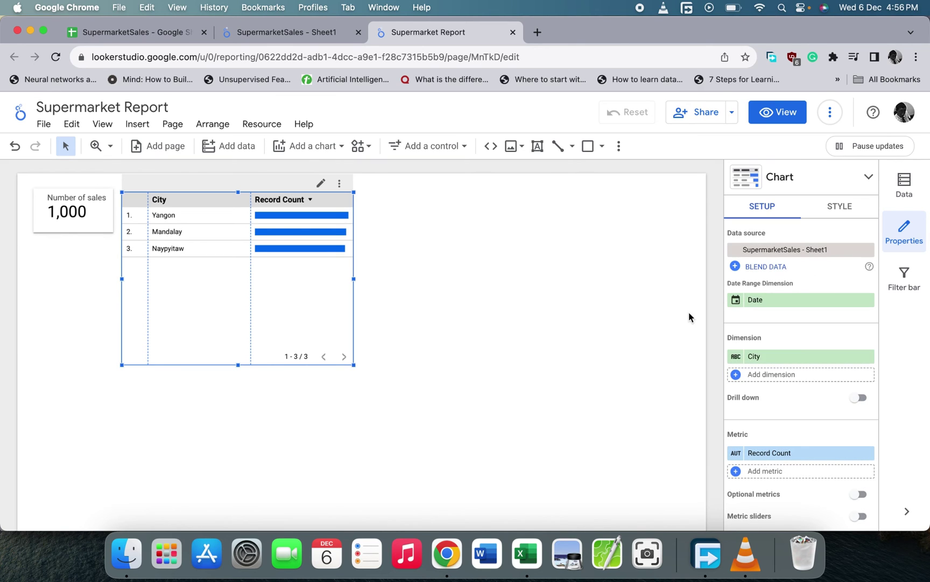
scroll(759, 388, "down", 1)
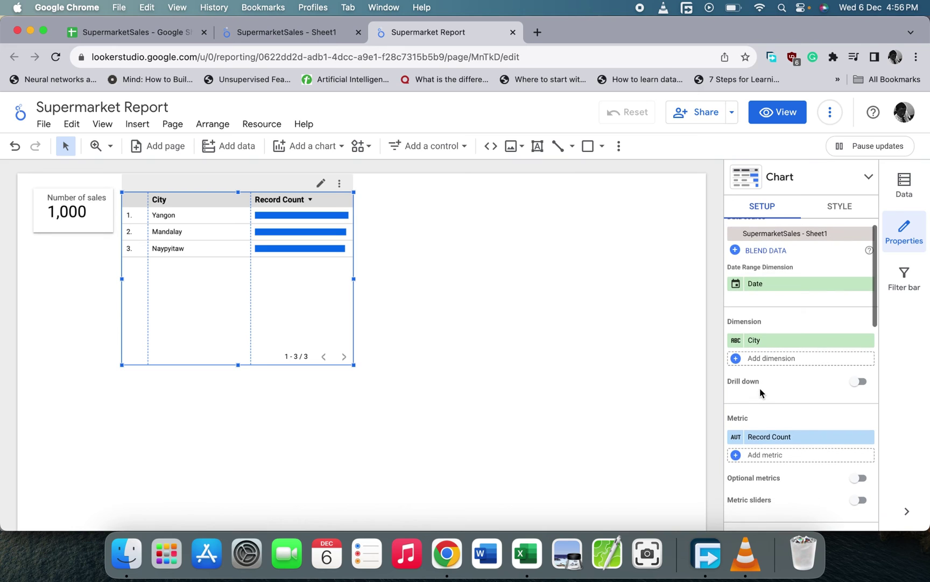
scroll(772, 339, "down", 8)
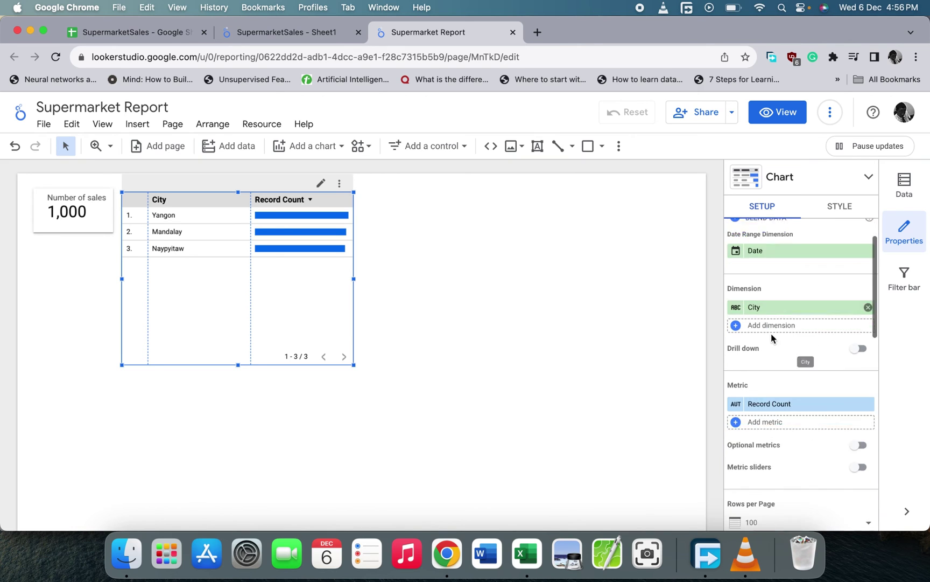
left_click(736, 400)
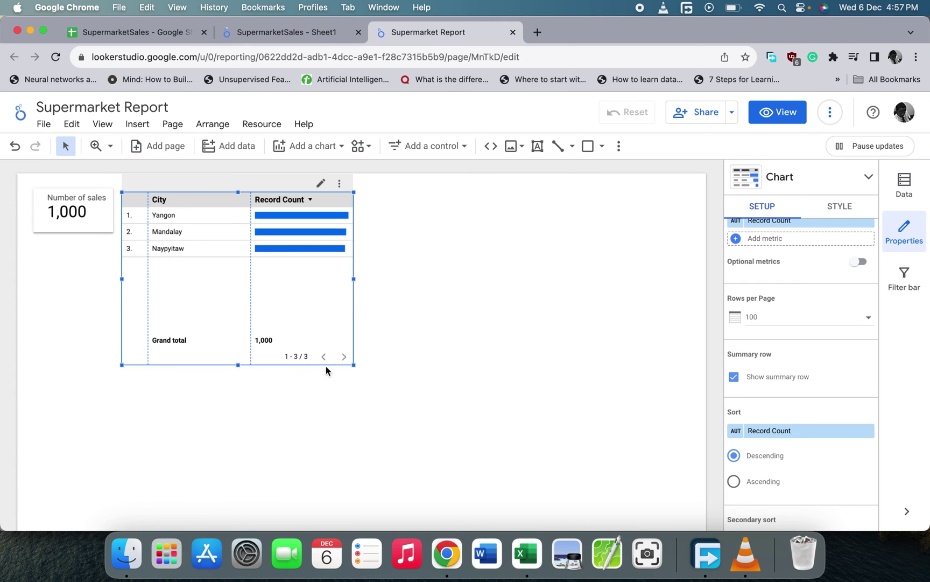
Add a border shadow to the City table.
scroll(828, 294, "up", 9)
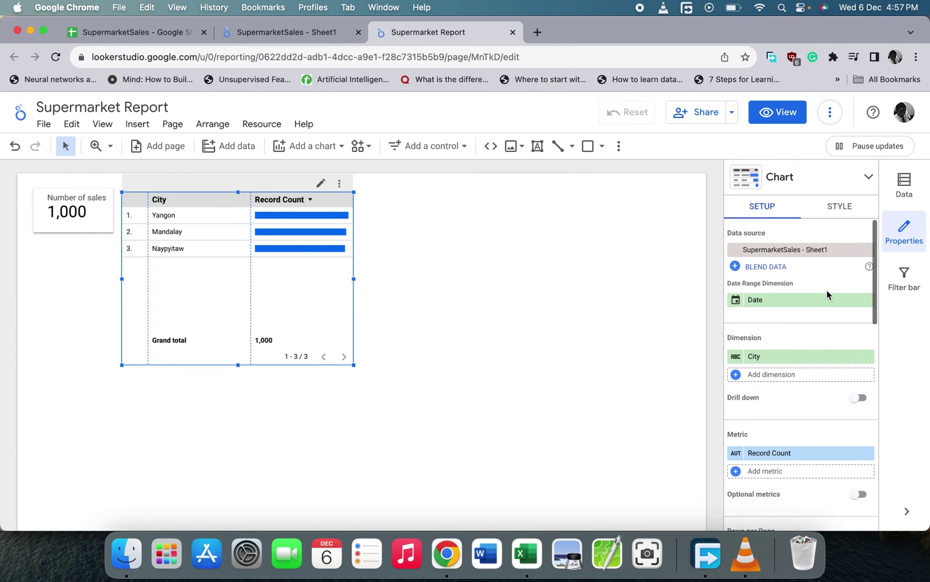
scroll(828, 294, "down", 5)
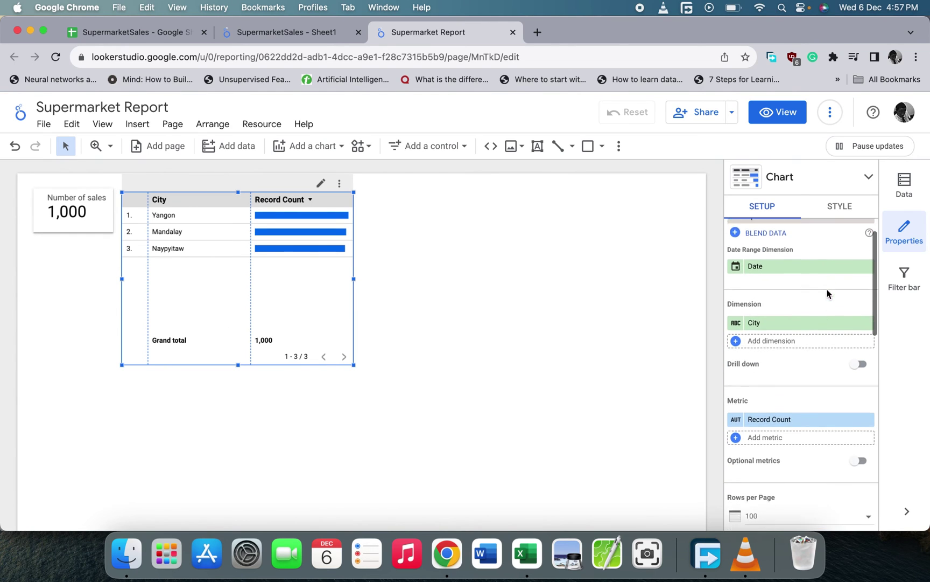
left_click(846, 210)
scroll(804, 310, "down", 8)
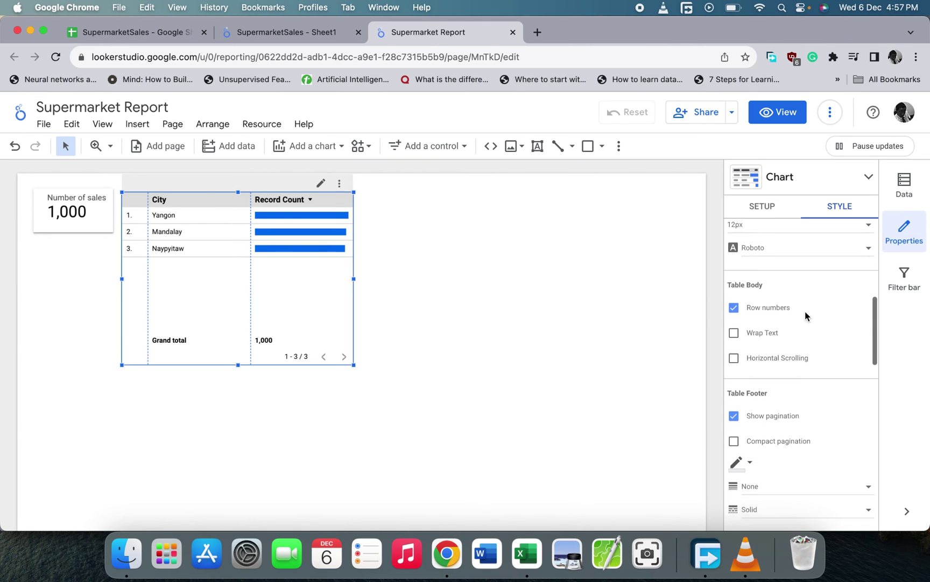
scroll(806, 313, "down", 9)
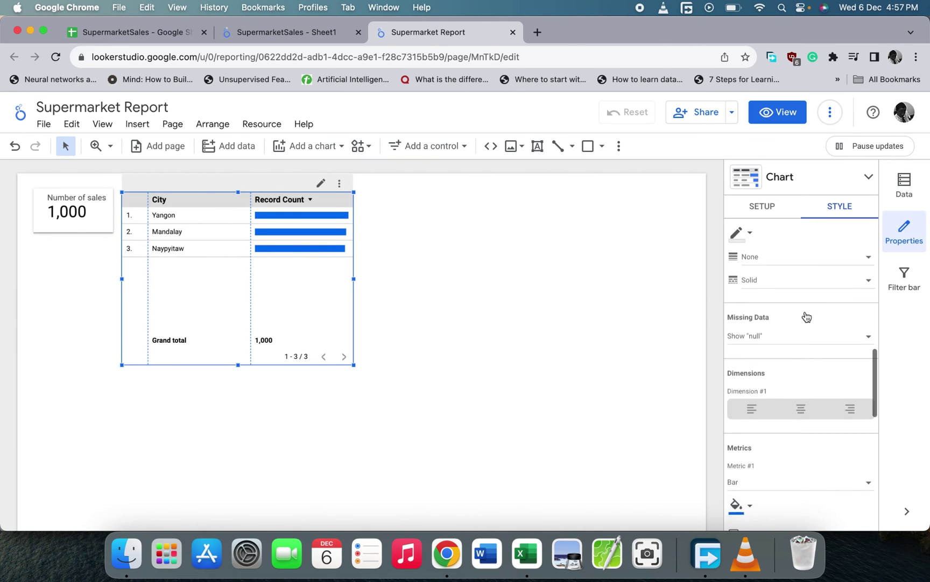
scroll(807, 316, "down", 9)
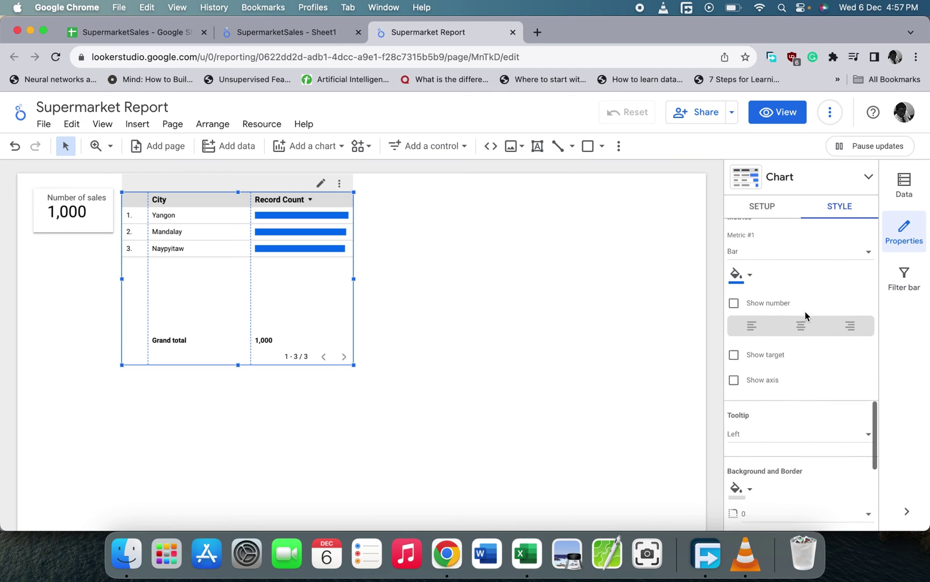
scroll(758, 383, "down", 10)
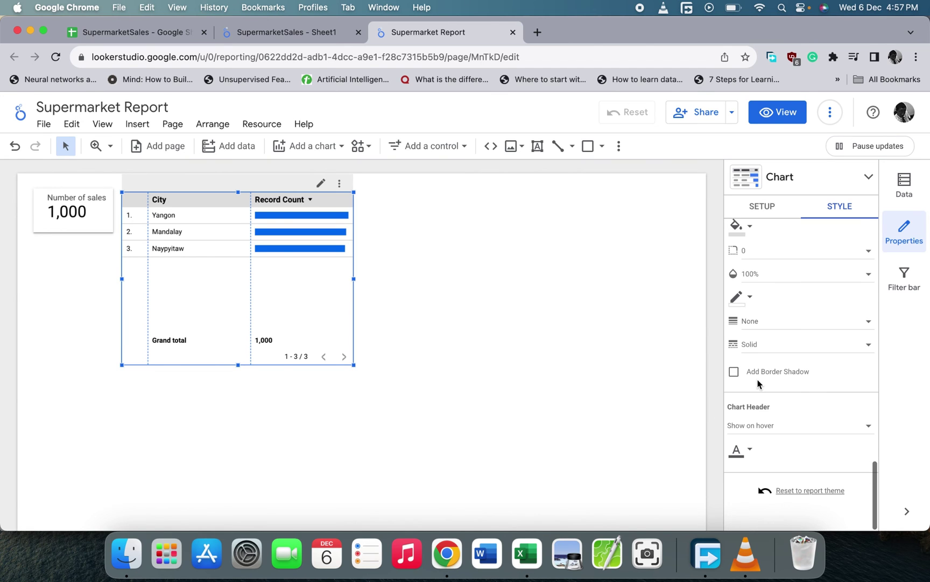
left_click(735, 371)
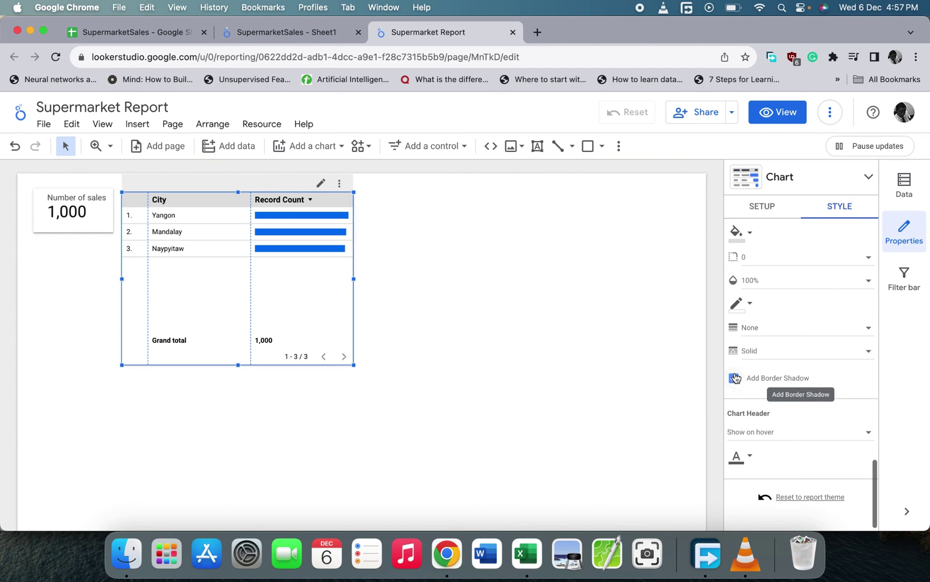
Show the record count numbers beside the bars in the City table and shorten the table to fit its three rows and grand total.
scroll(764, 409, "up", 20)
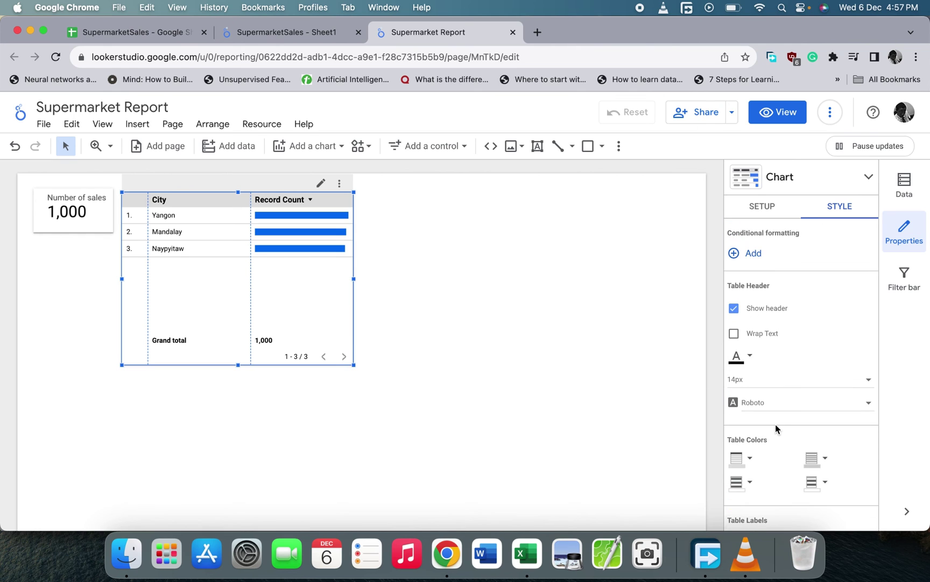
scroll(775, 424, "down", 9)
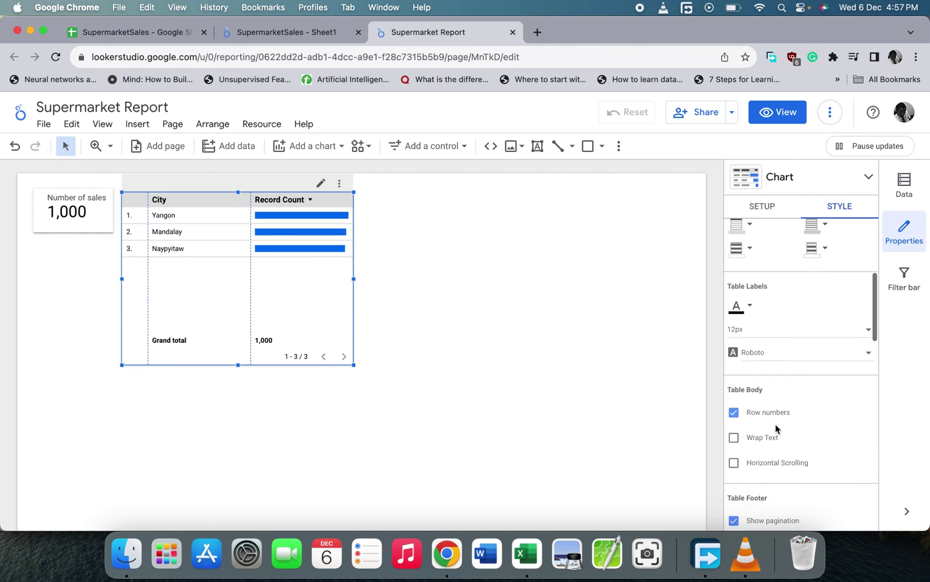
scroll(775, 423, "down", 10)
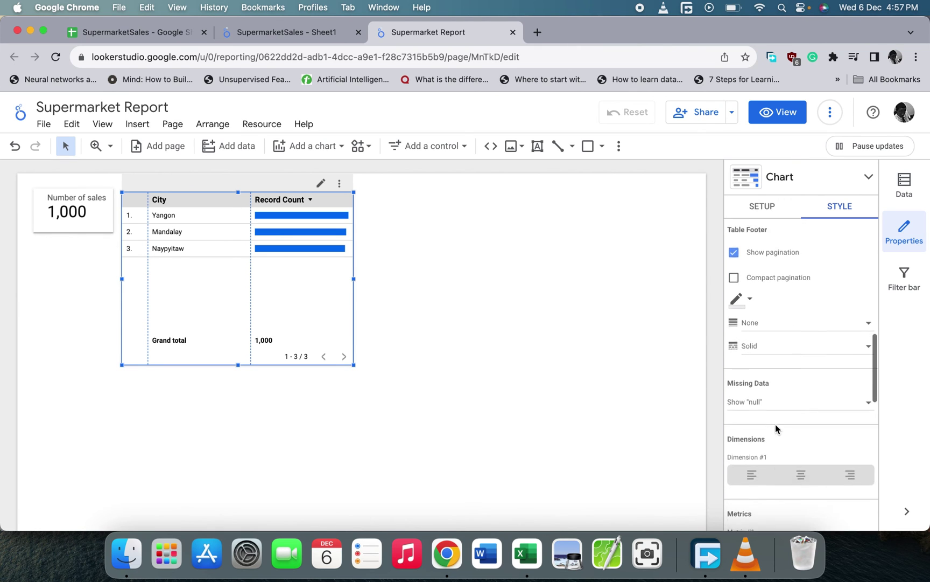
scroll(775, 423, "down", 6)
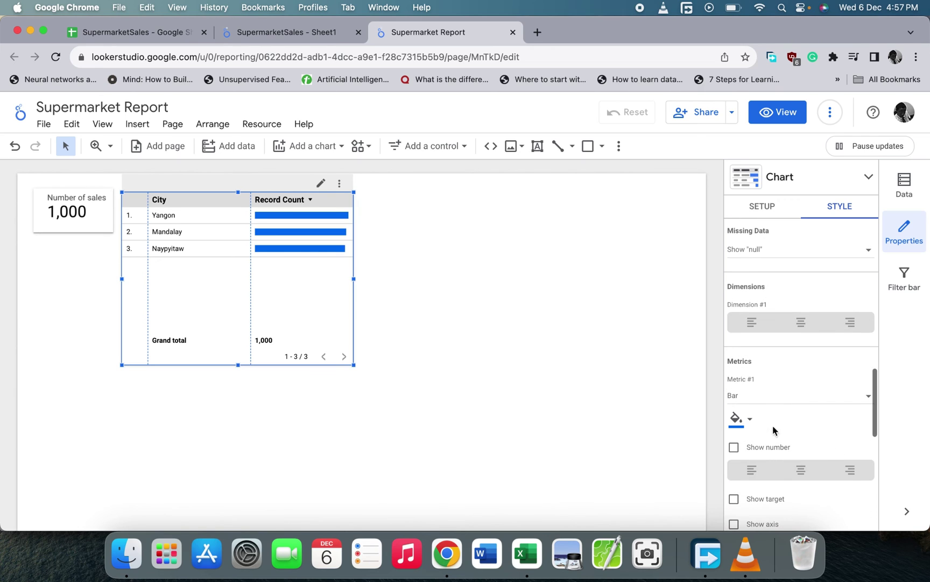
left_click(735, 449)
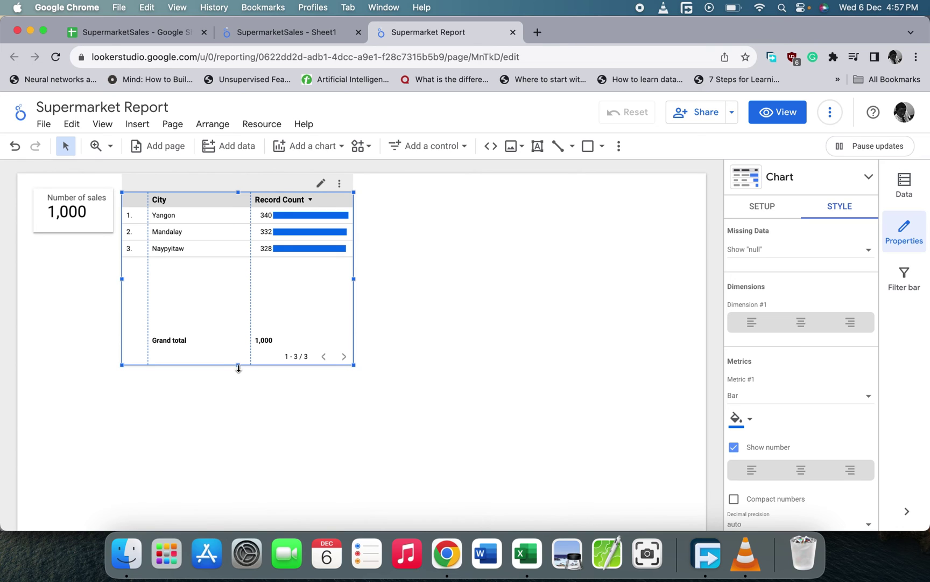
left_click_drag(238, 364, 241, 295)
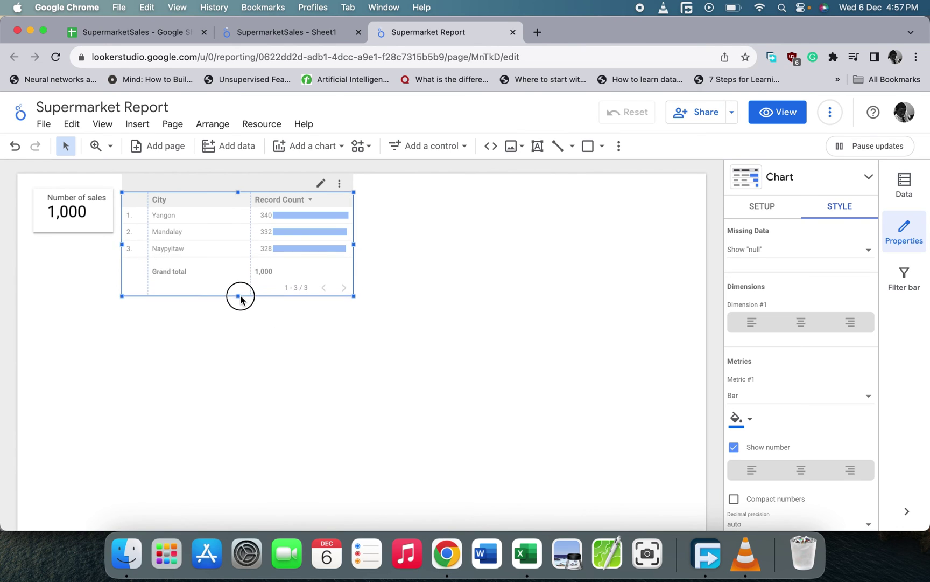
left_click(375, 342)
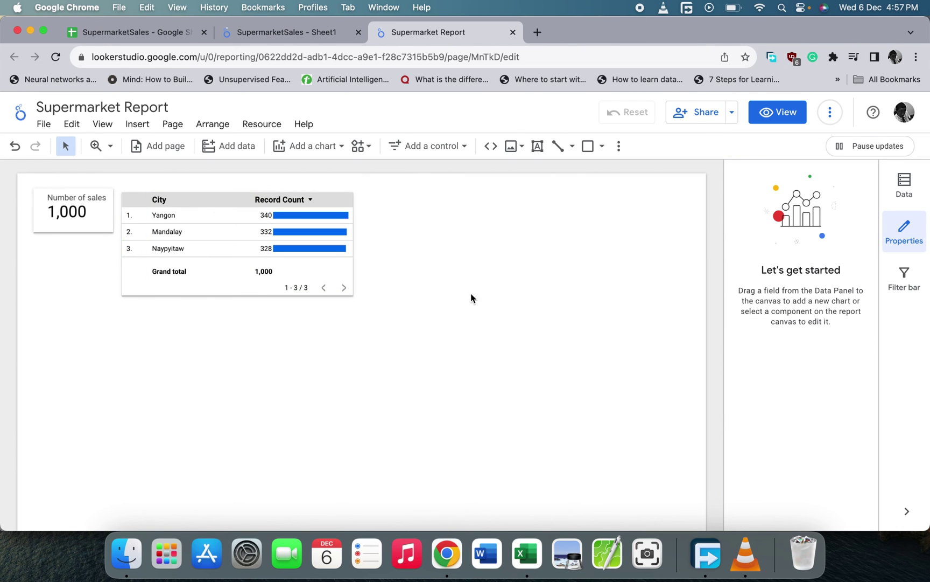
Add a pie chart beside the City table and set its dimension to Gender.
left_click(339, 147)
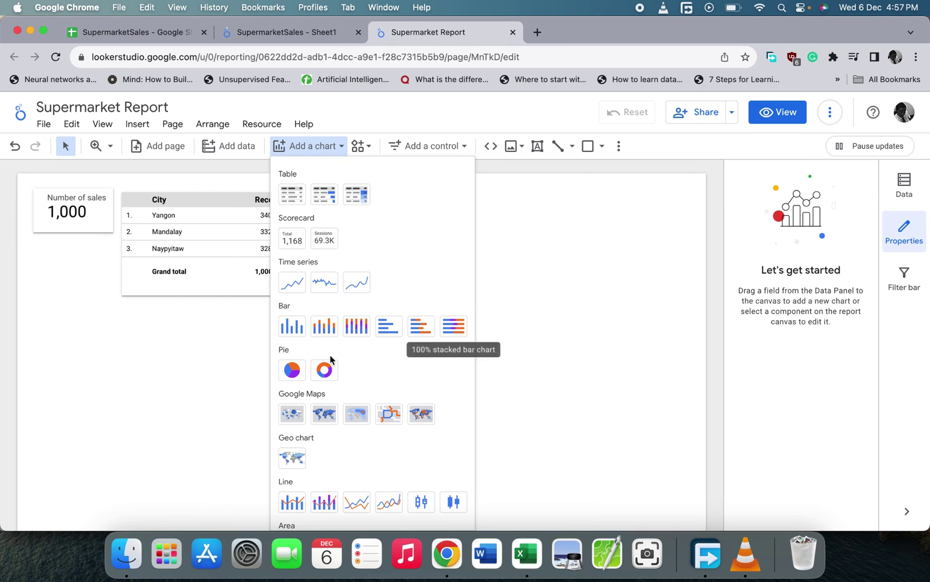
left_click(294, 369)
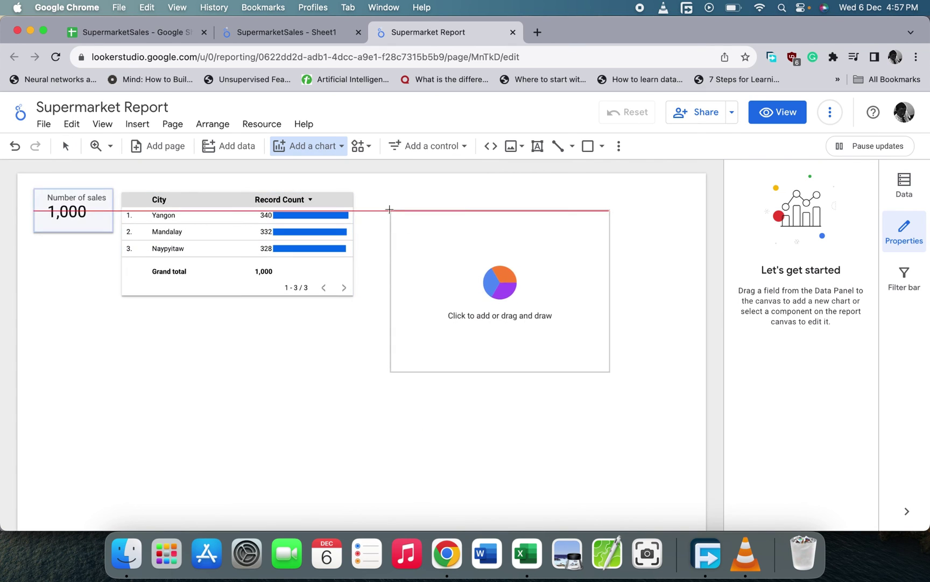
left_click(375, 193)
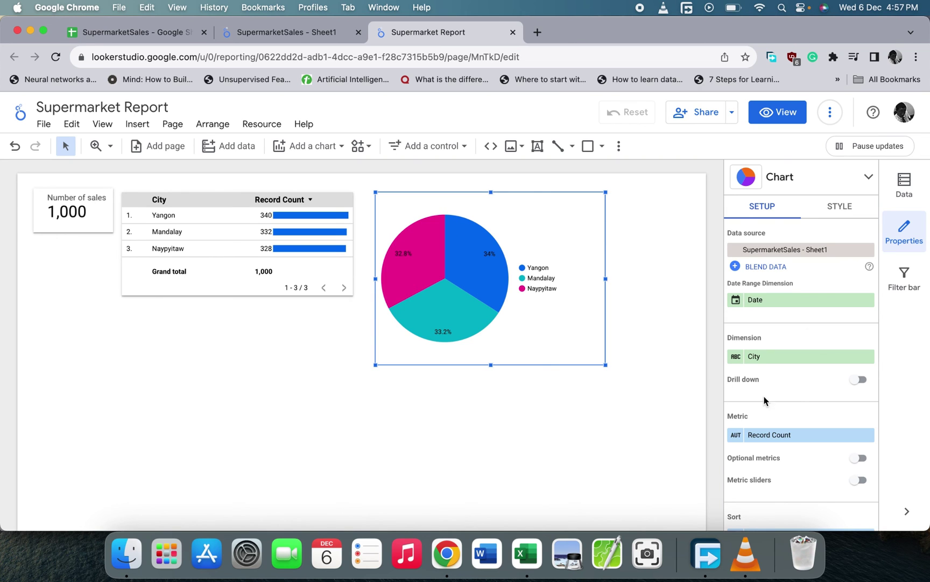
left_click(756, 357)
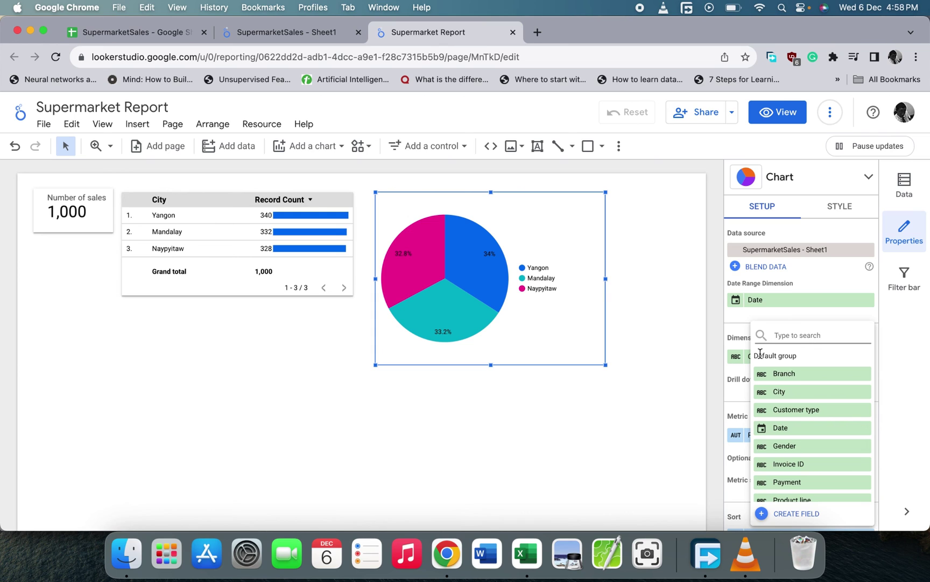
type("gende")
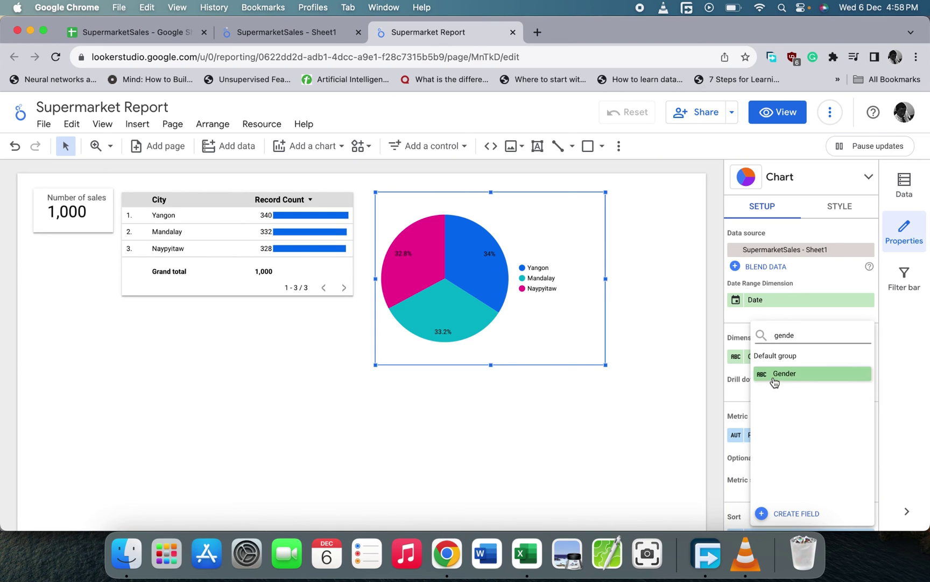
left_click(774, 376)
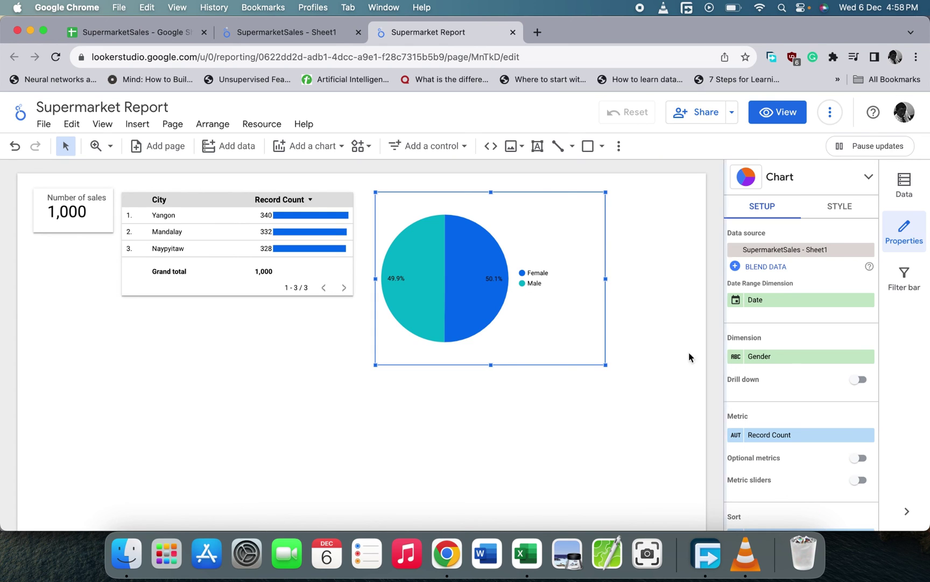
left_click(546, 418)
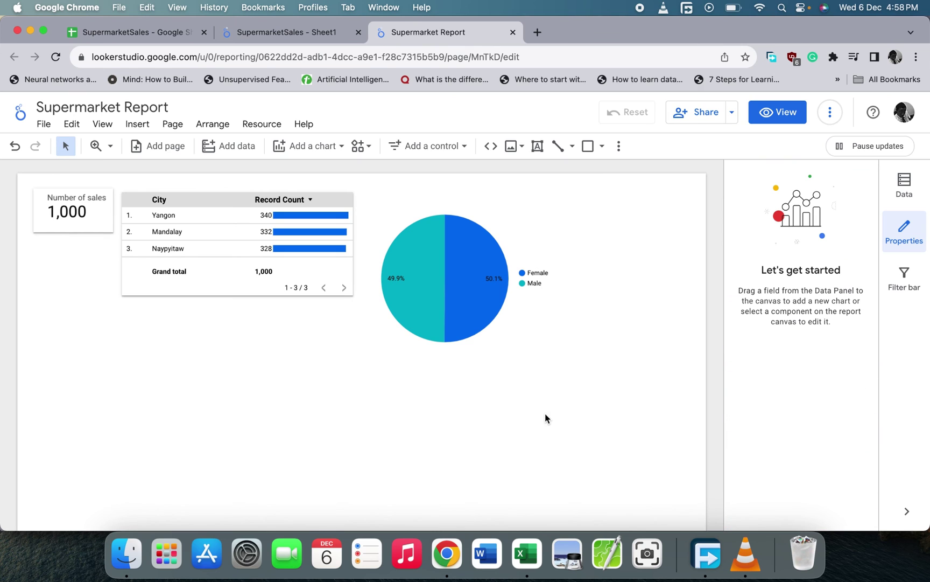
Cross-filter the report by Yangon in the City table and check the male share in the gender pie chart.
left_click(503, 363)
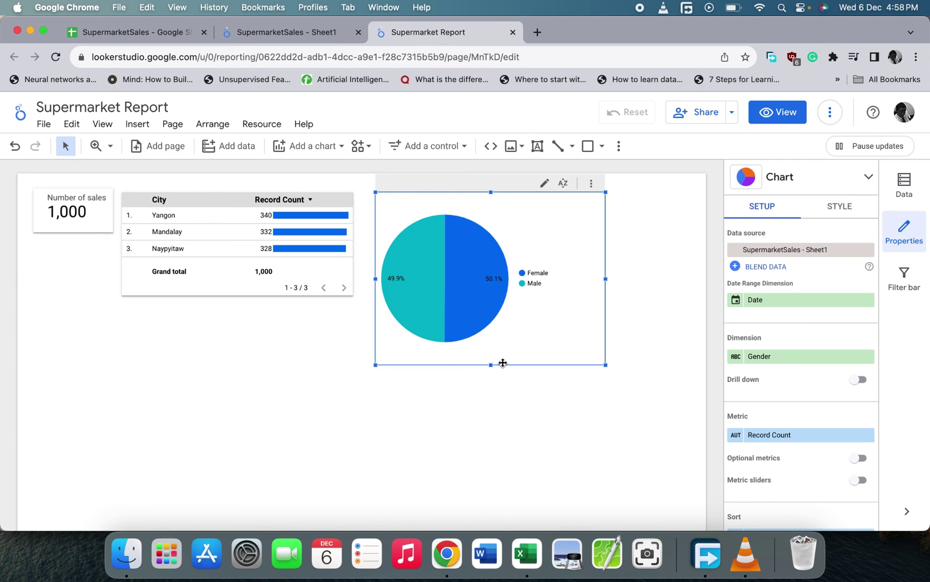
left_click(307, 370)
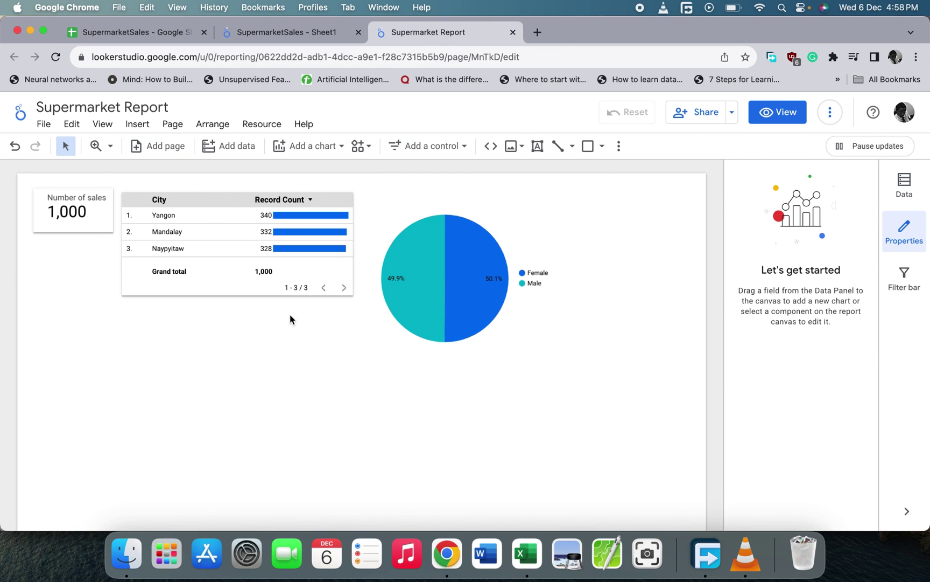
mouse_move(389, 264)
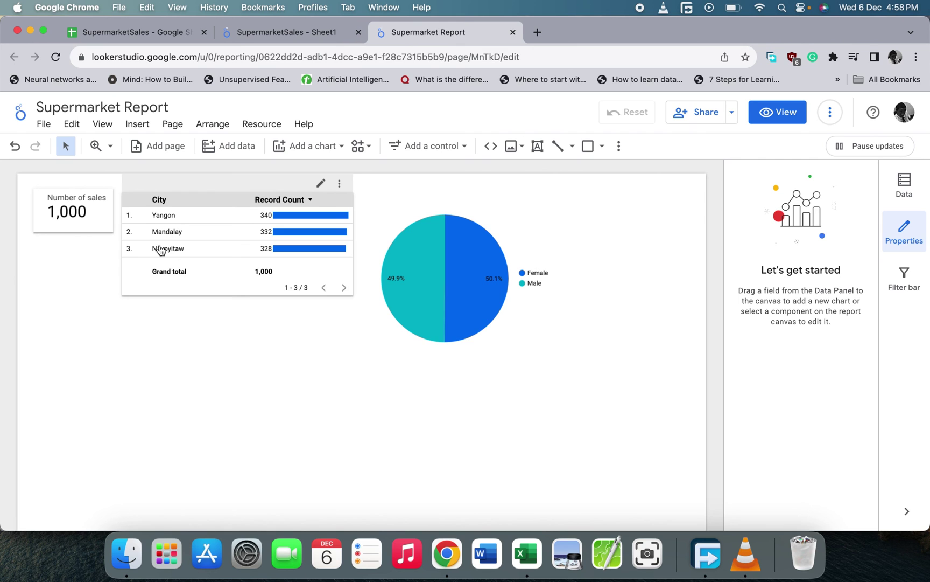
left_click(165, 216)
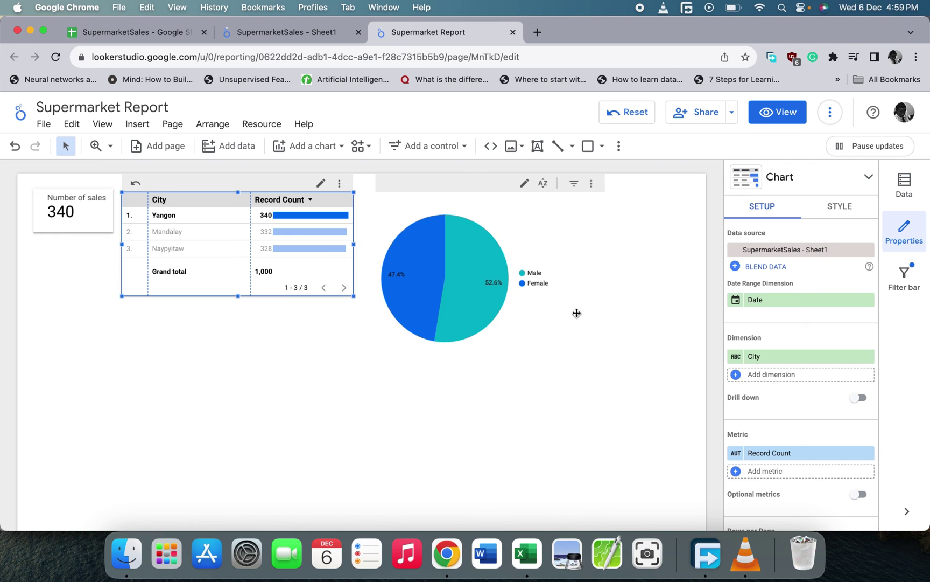
mouse_move(487, 261)
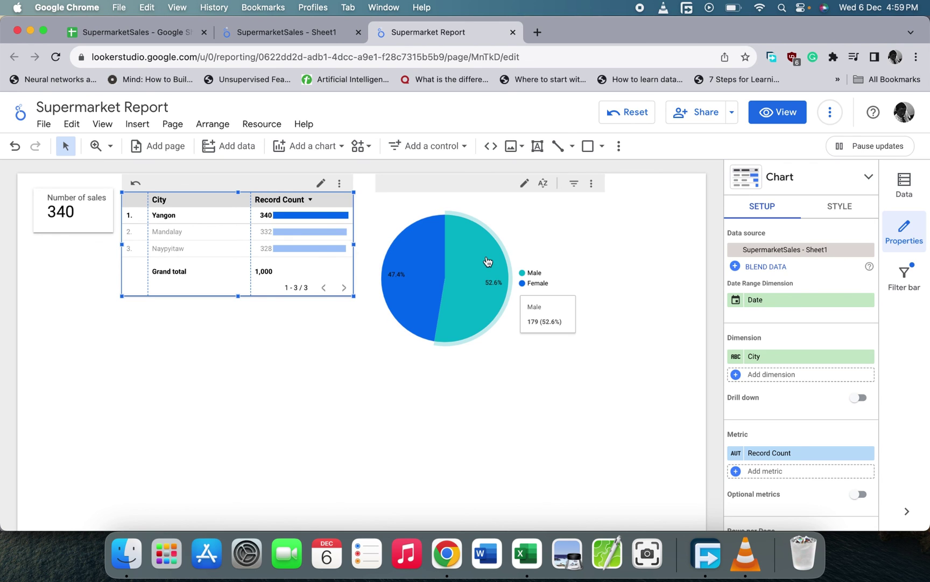